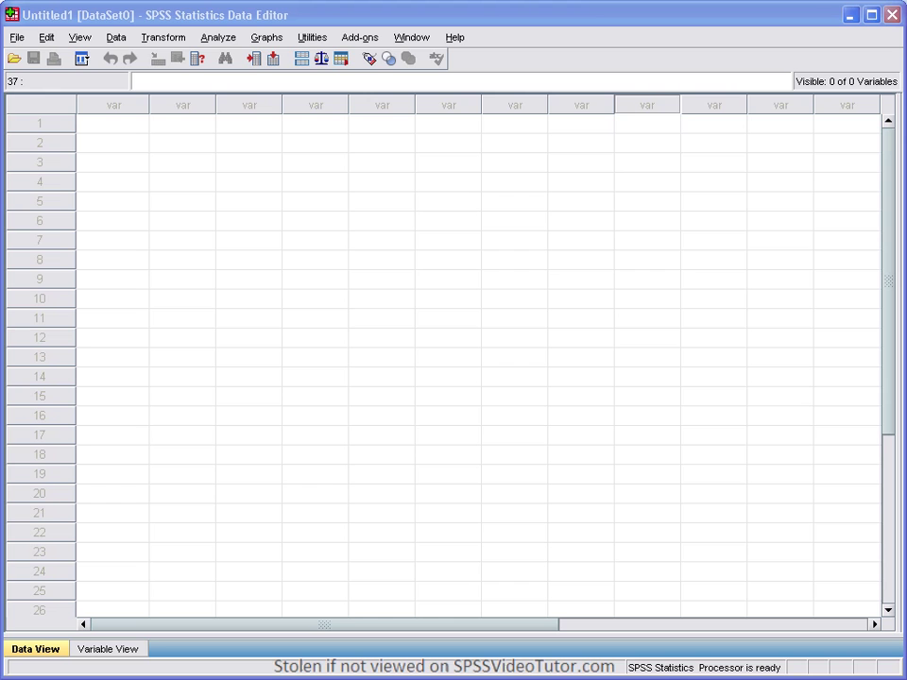
- Toggle Variable View and Data View, then select case 1 and the first two variable columns
click(97, 655)
click(34, 649)
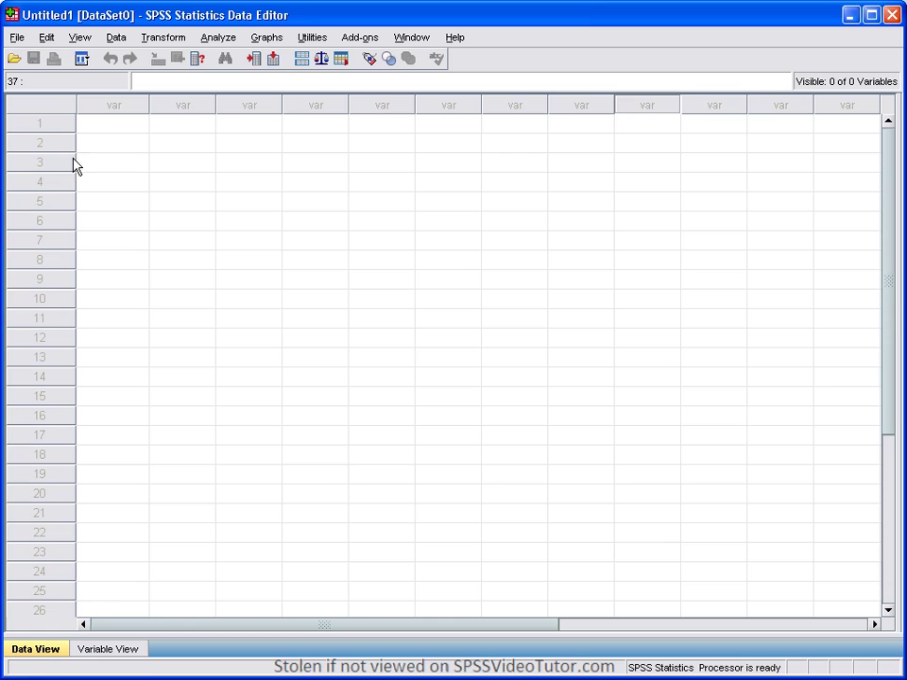
click(40, 124)
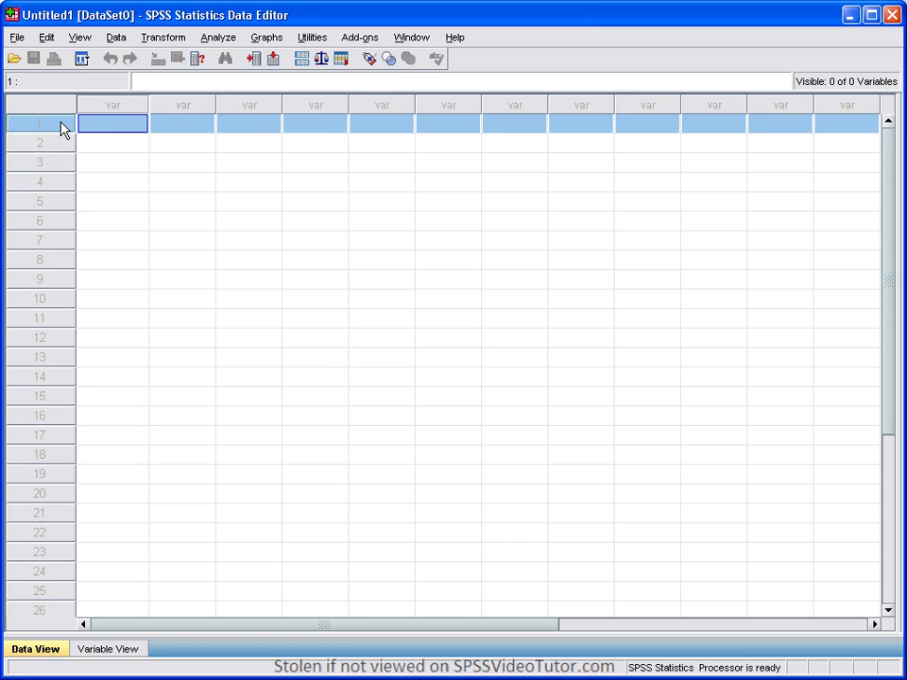
click(114, 111)
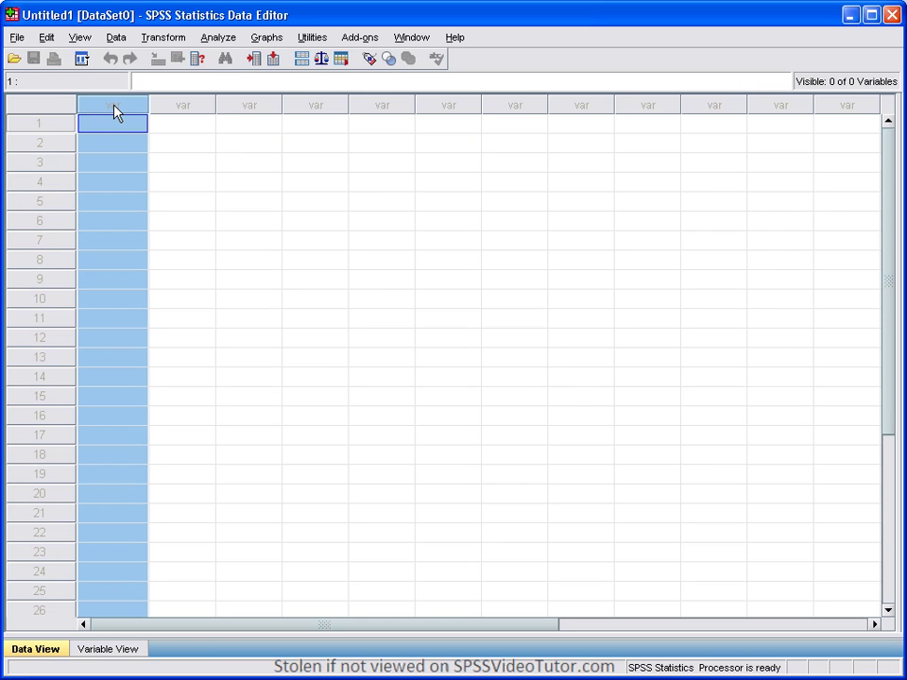
click(170, 109)
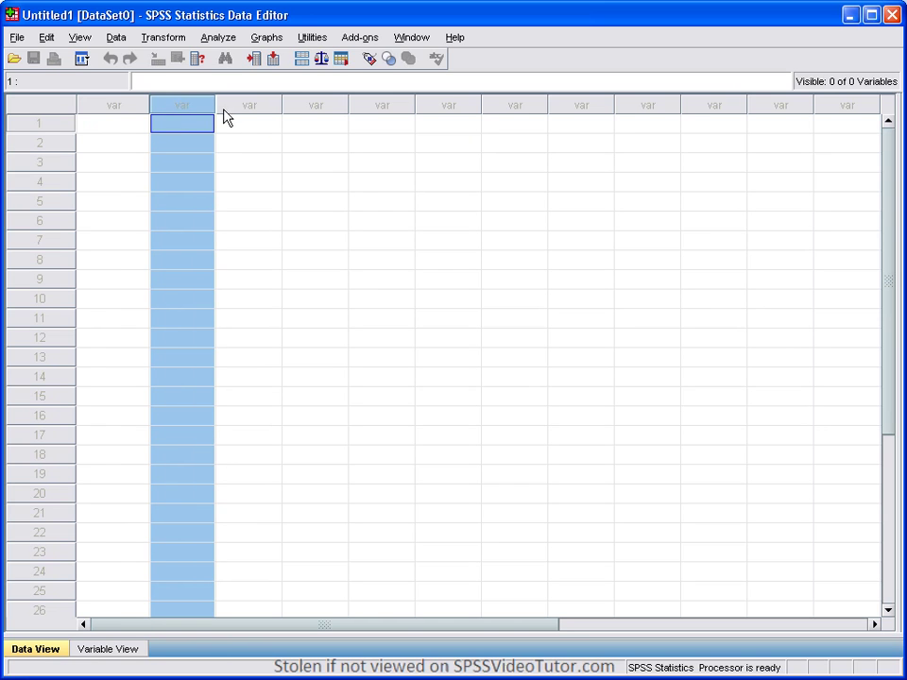
click(112, 106)
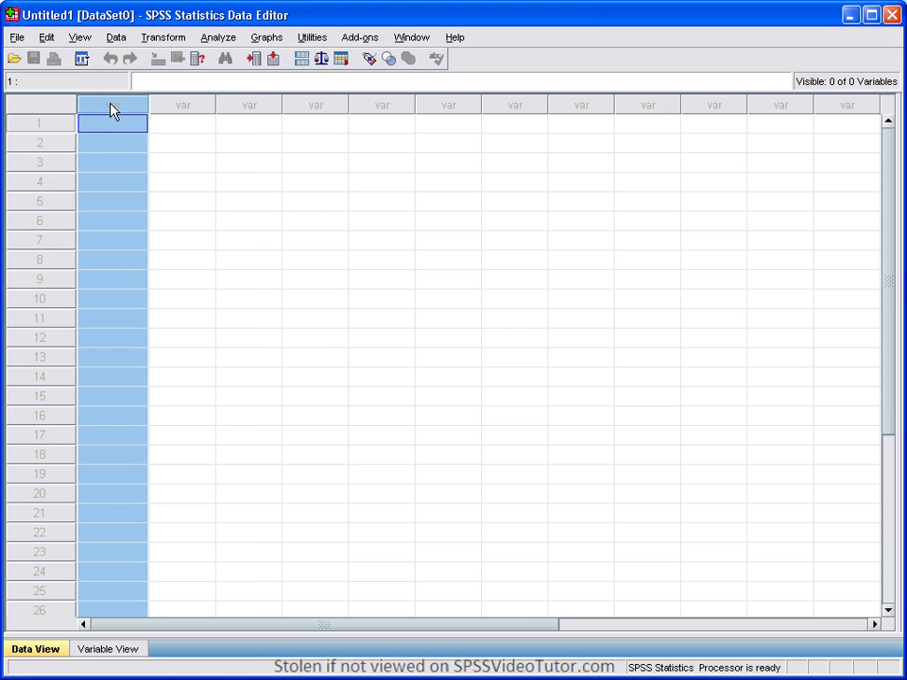
key(Right)
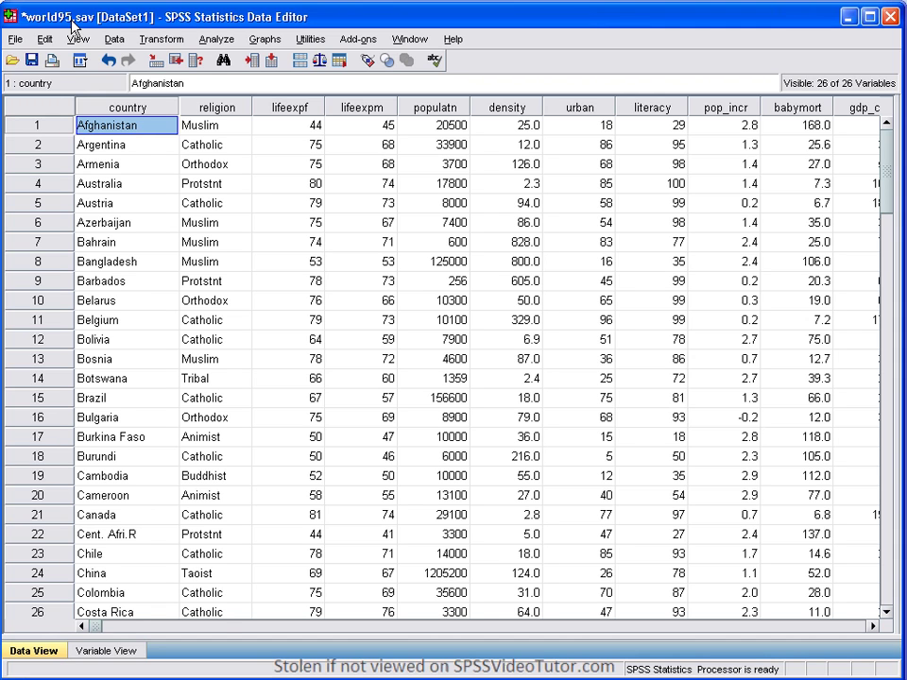
key(shift+space)
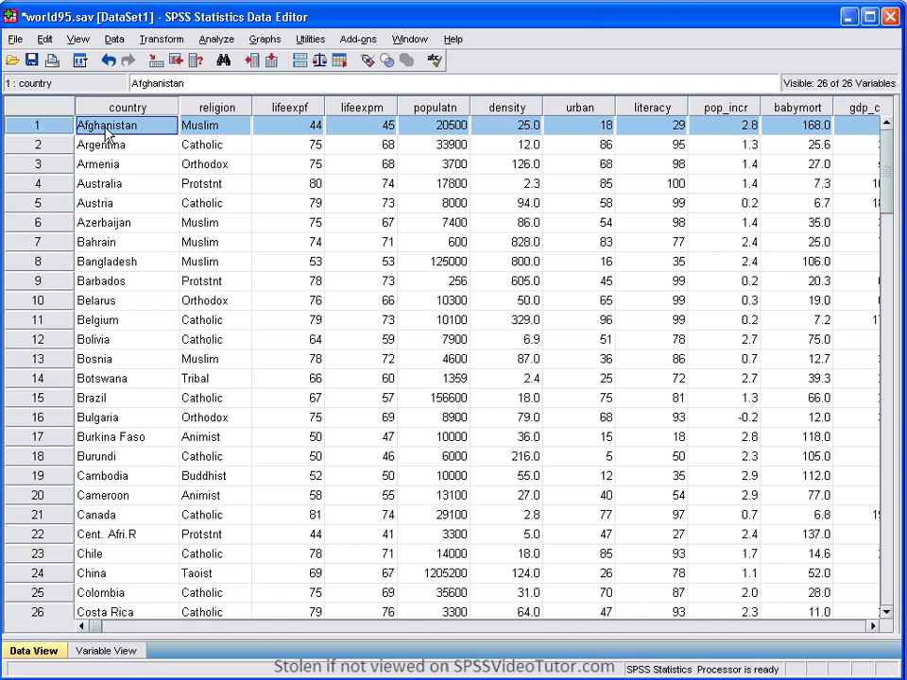
click(54, 144)
click(55, 164)
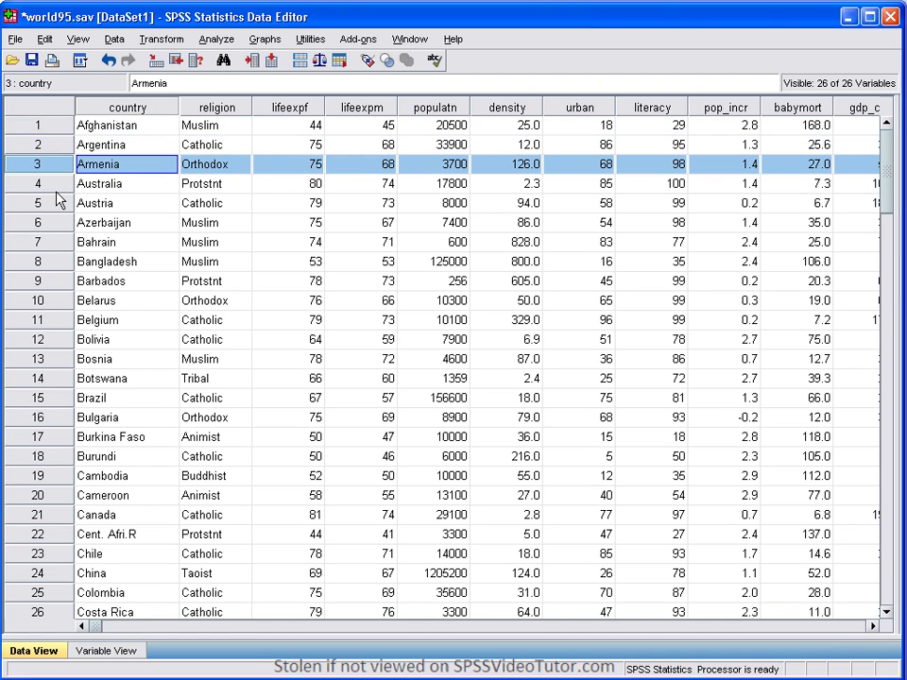
click(55, 189)
click(55, 203)
click(58, 225)
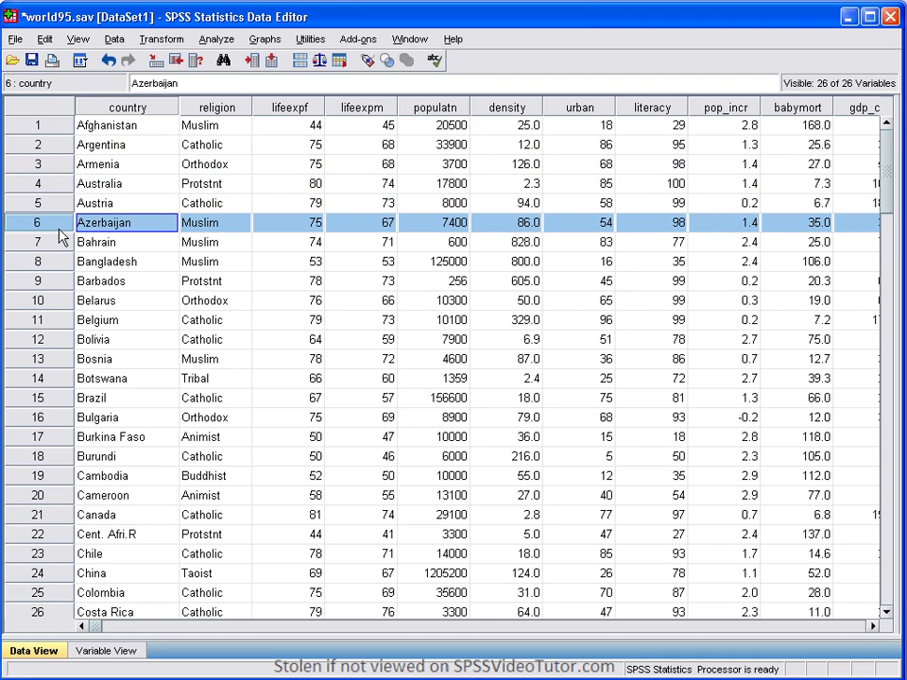
click(59, 245)
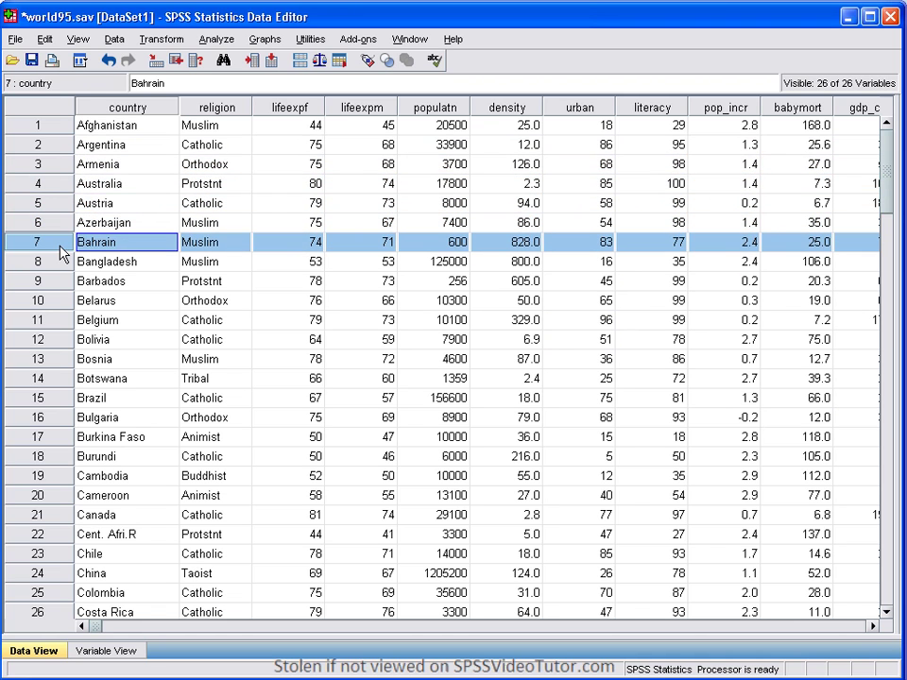
click(128, 132)
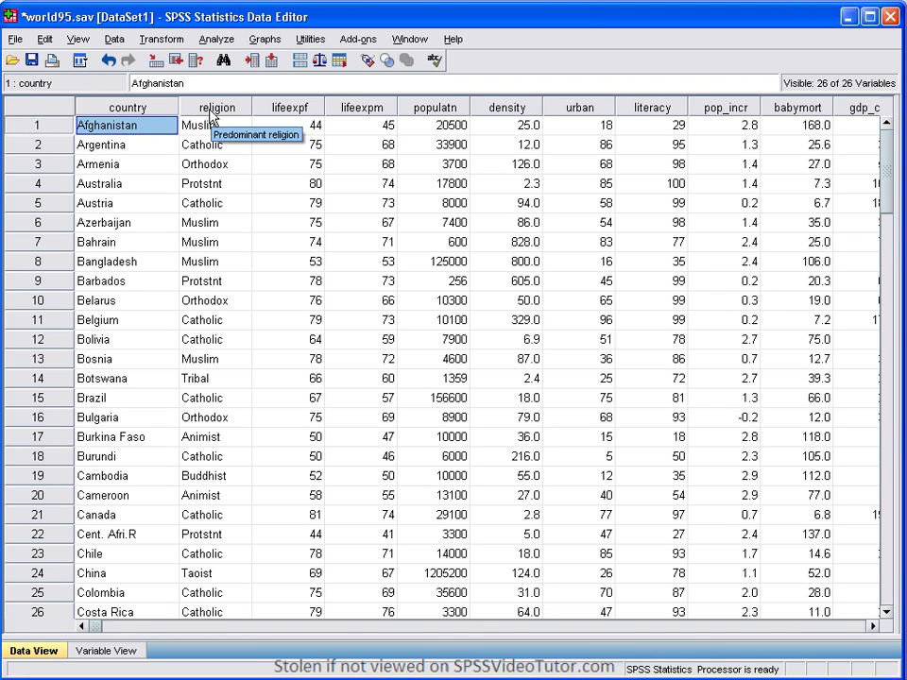
click(224, 137)
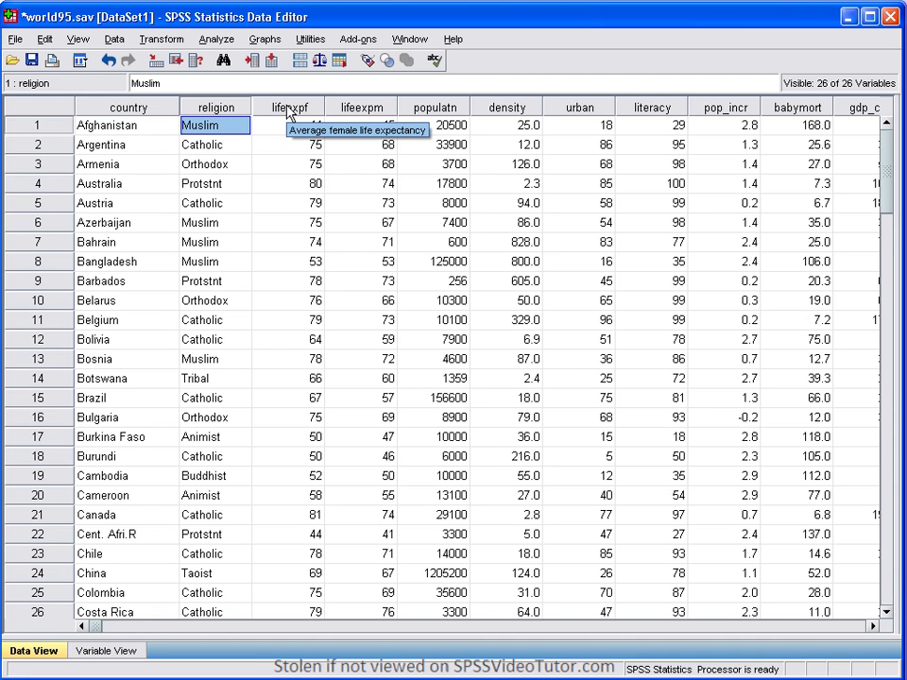
click(289, 128)
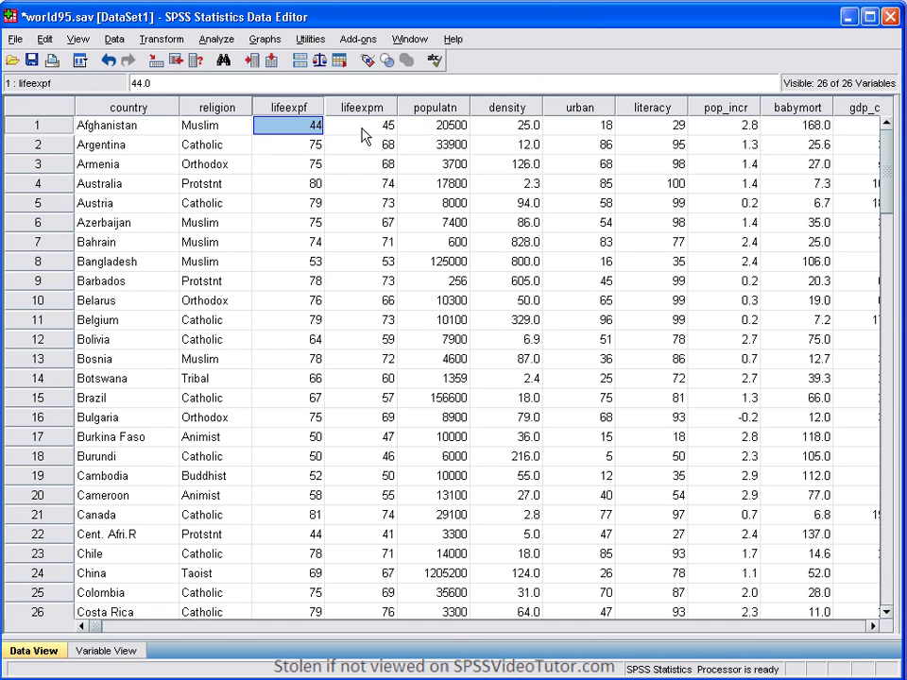
click(380, 146)
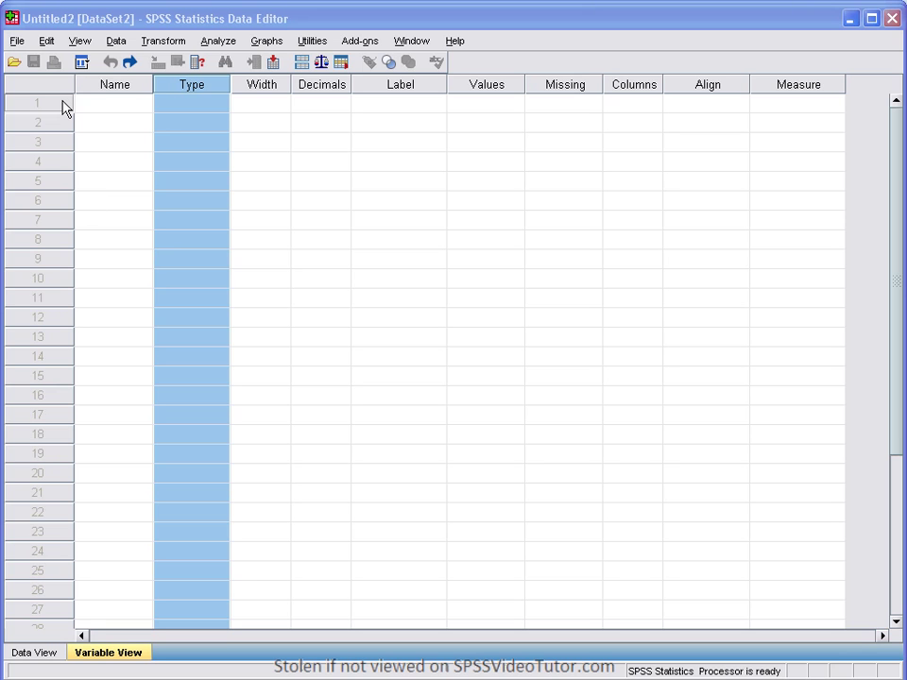
- In Variable View, select the country, religion and lifeexpf rows and the Name, Type, Width columns
click(38, 103)
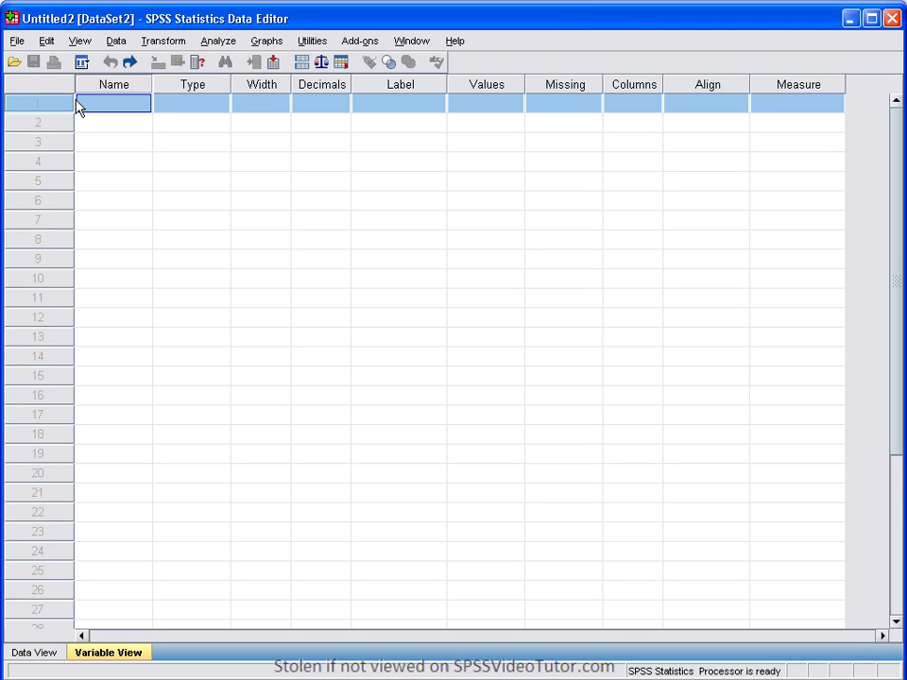
click(116, 89)
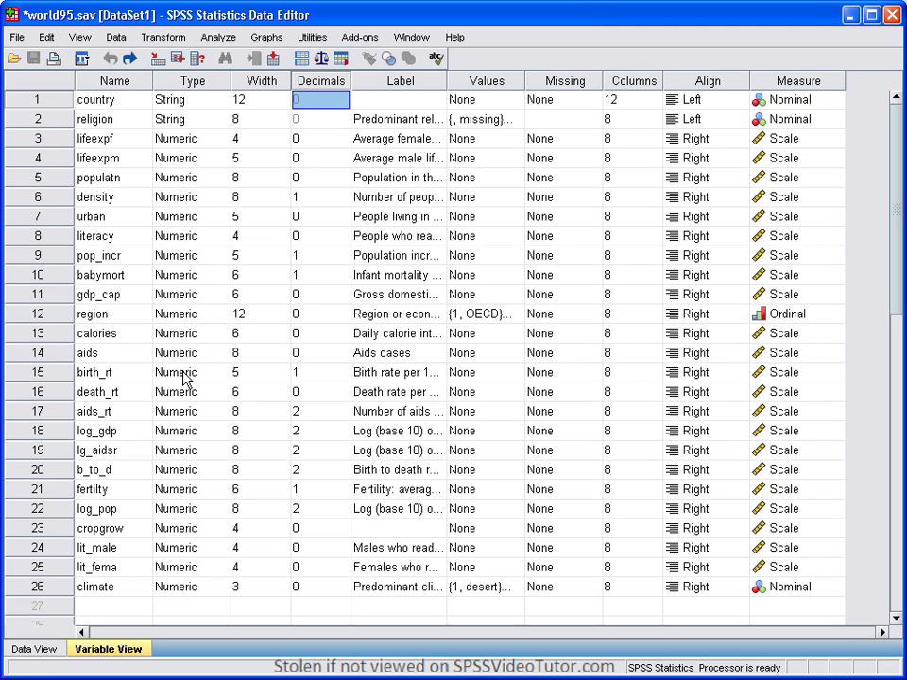
click(55, 104)
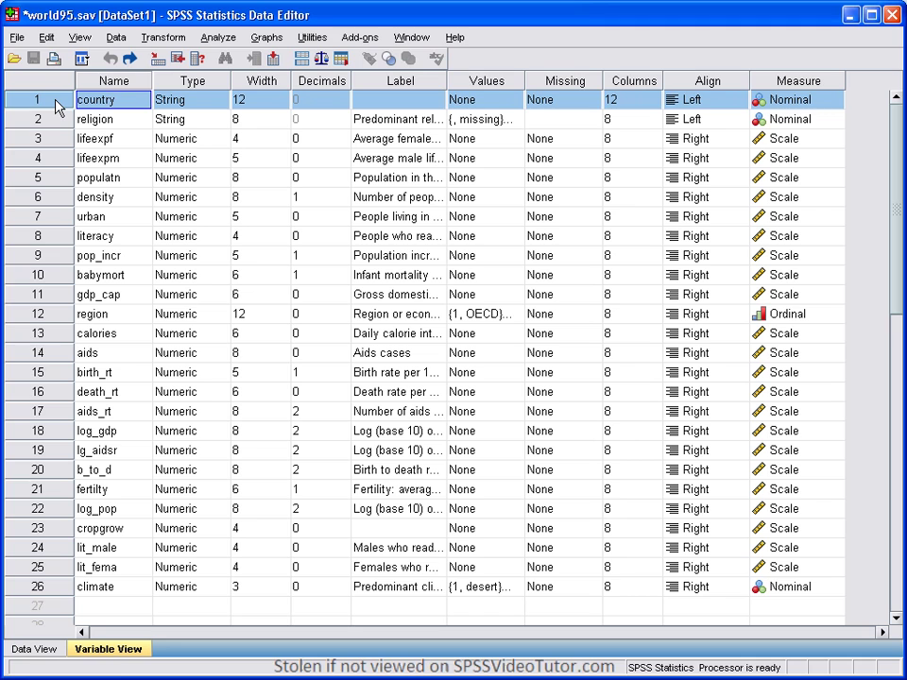
click(57, 126)
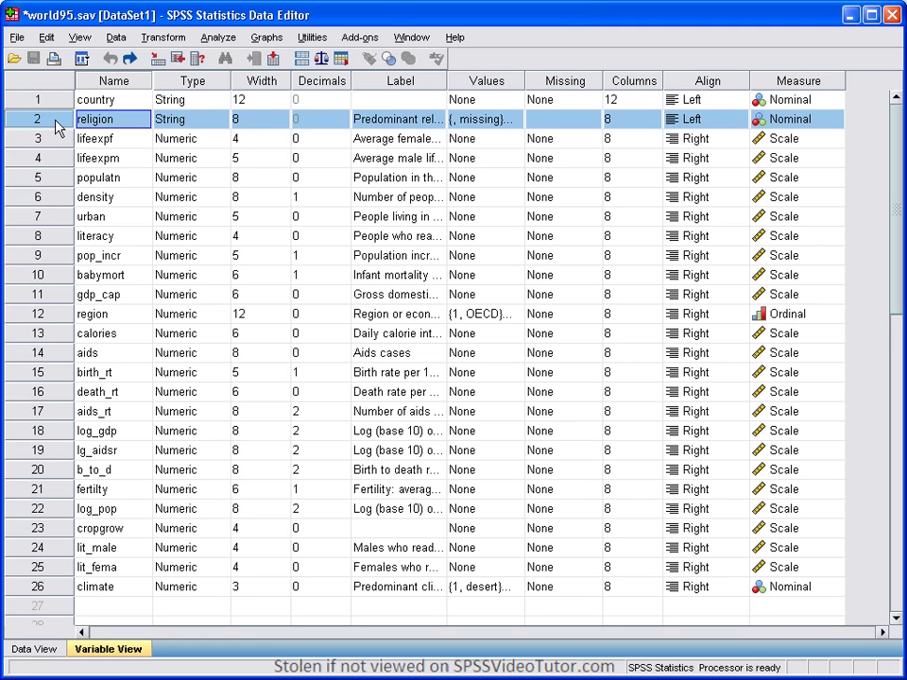
click(52, 145)
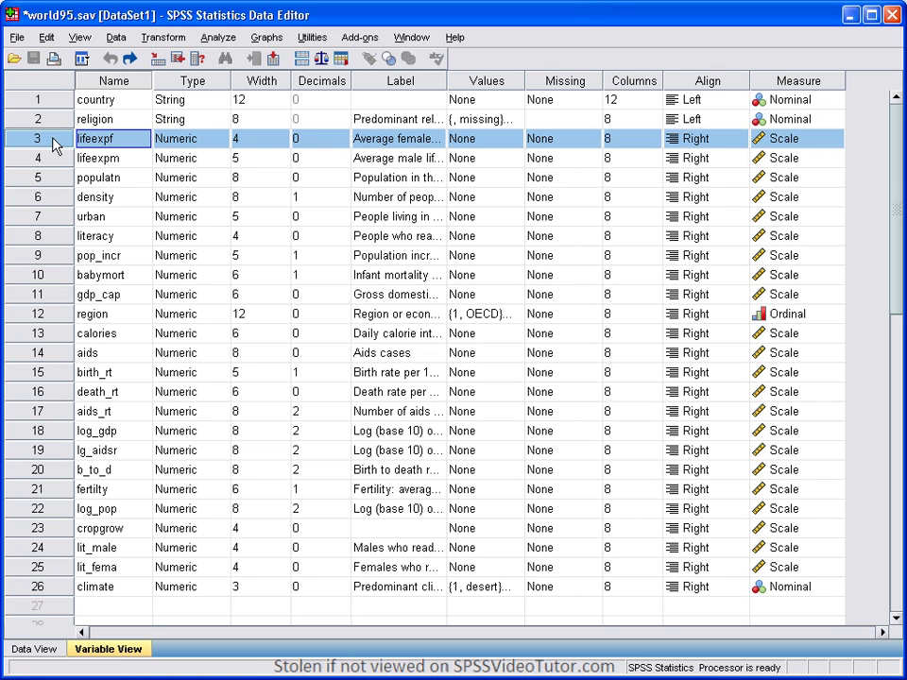
click(115, 87)
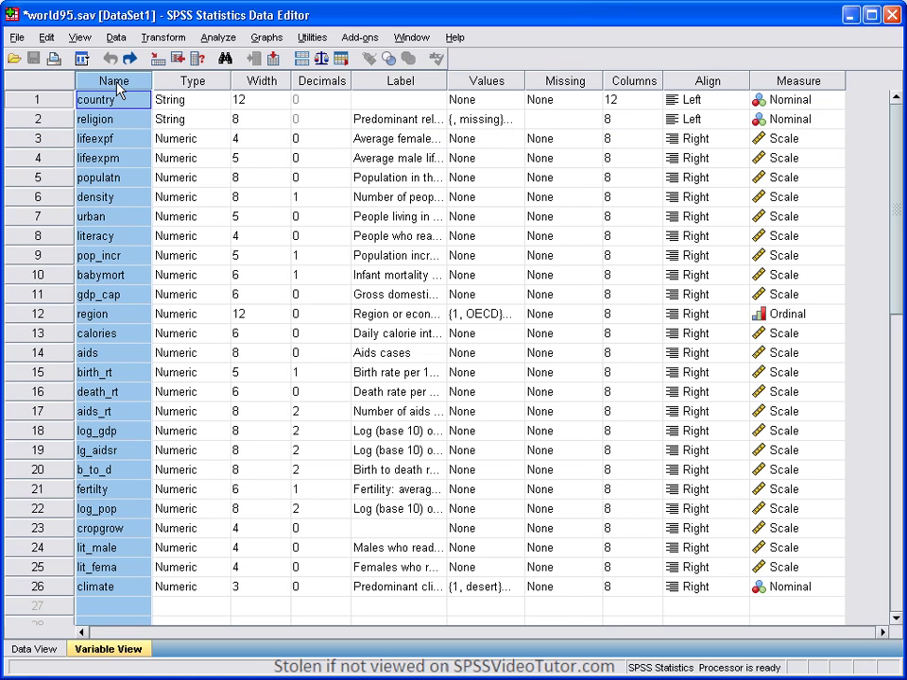
click(184, 80)
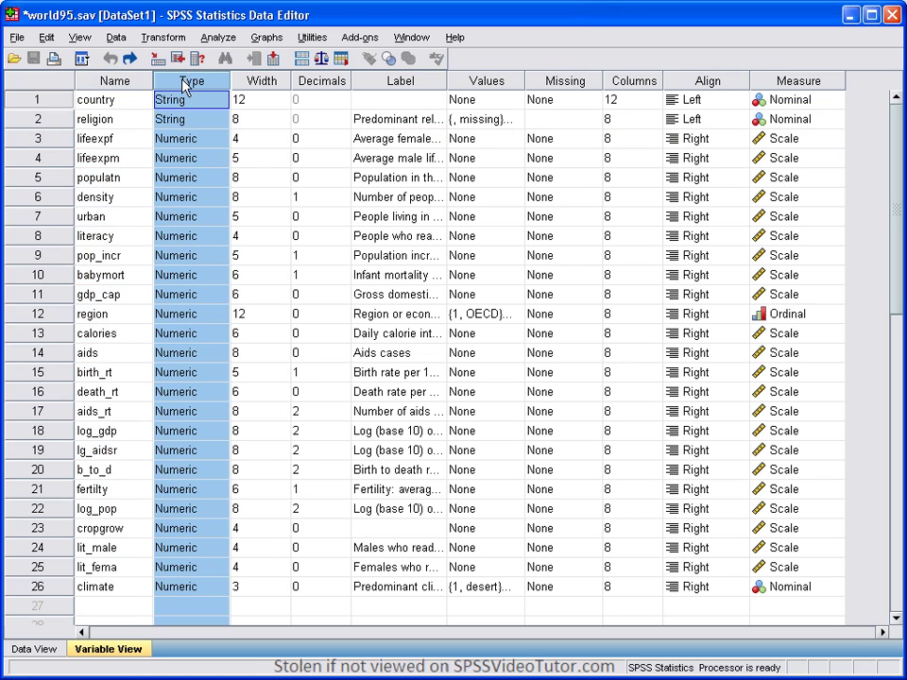
click(269, 83)
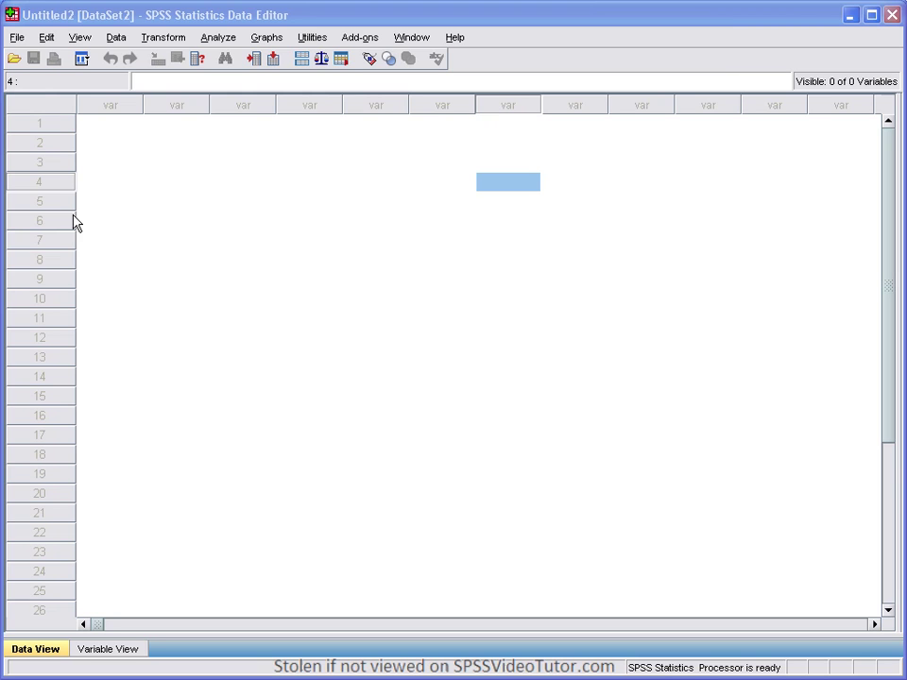
- Browse the File, Edit and View menus of the Untitled2 Data Editor
click(18, 38)
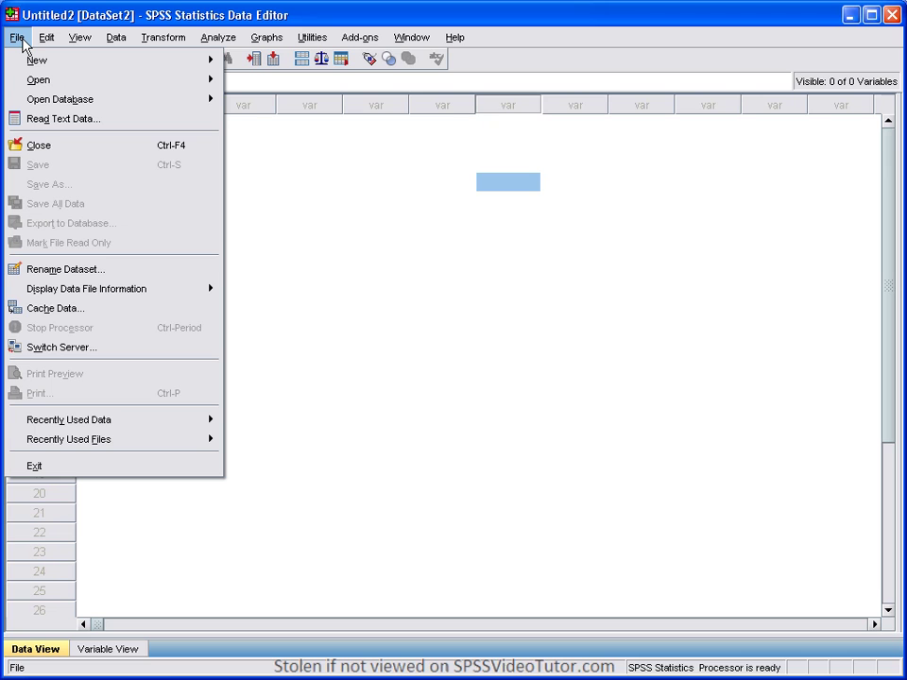
mouse_move(45, 40)
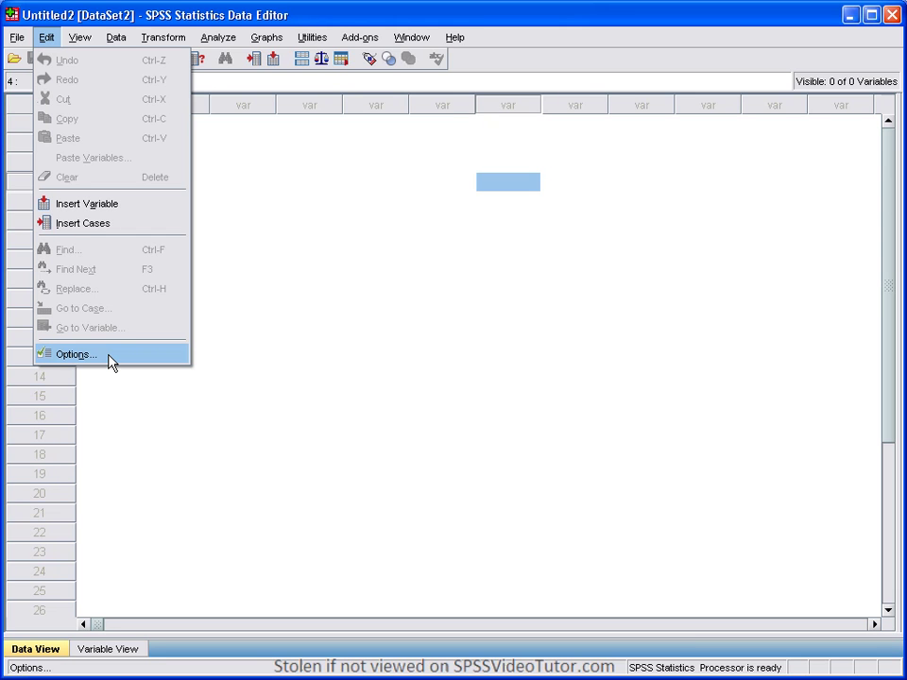
mouse_move(91, 41)
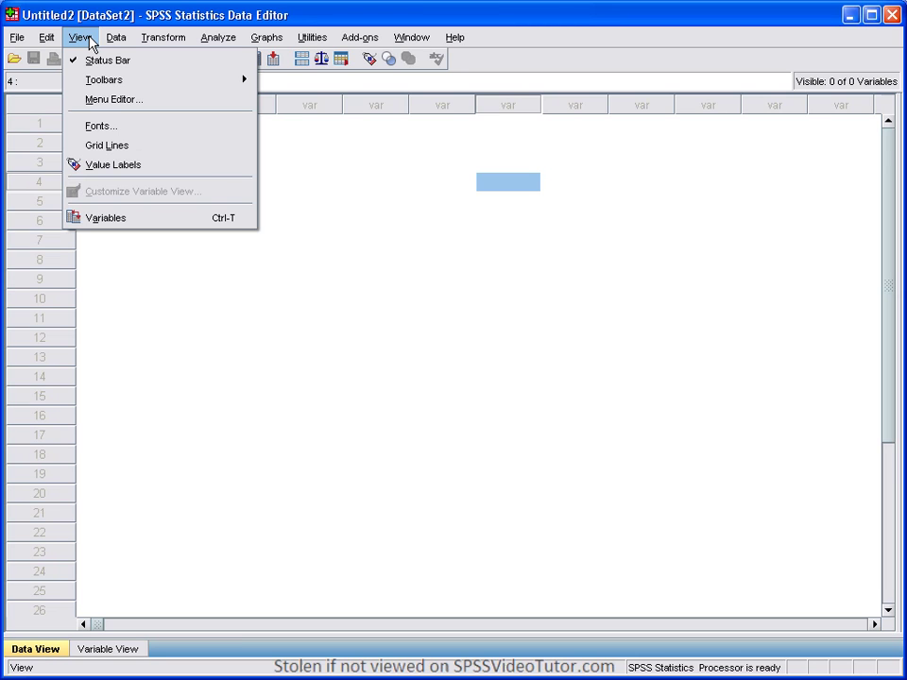
- Turn on grid lines, then browse the Data, Analyze, Graphs, Utilities and Add-ons menus
click(138, 146)
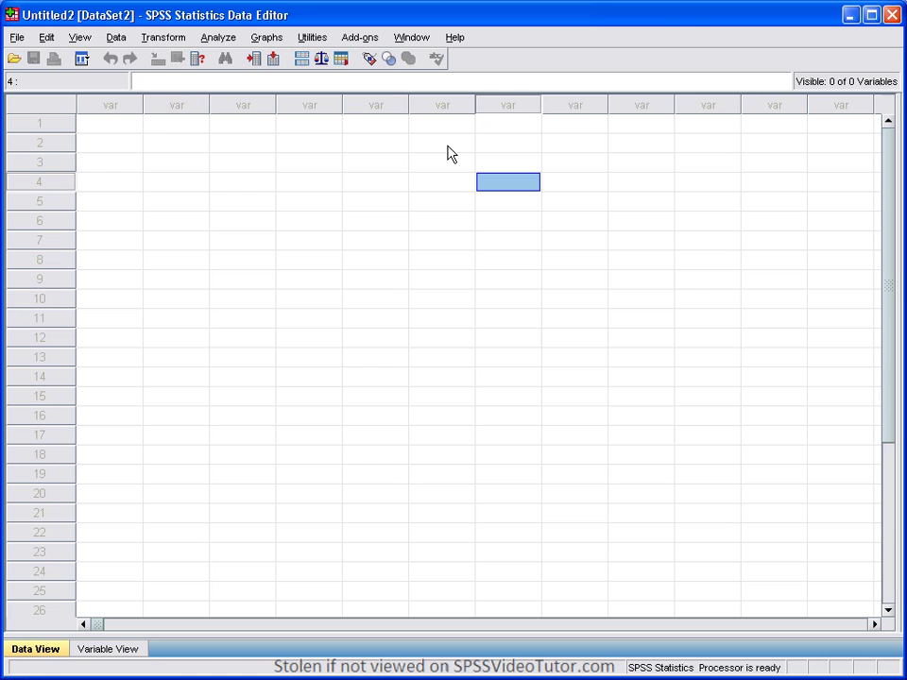
click(118, 39)
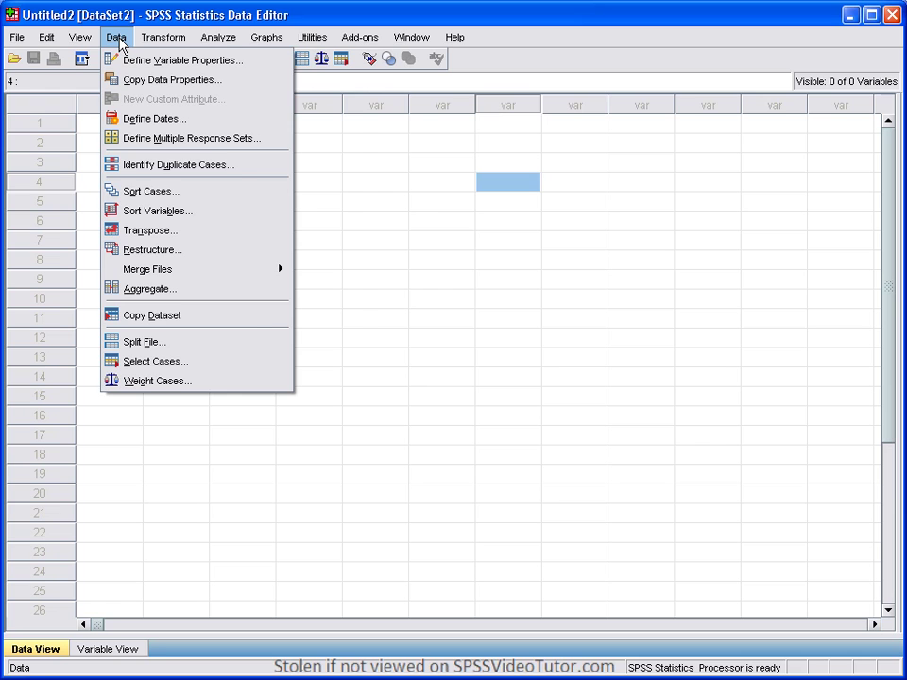
mouse_move(143, 39)
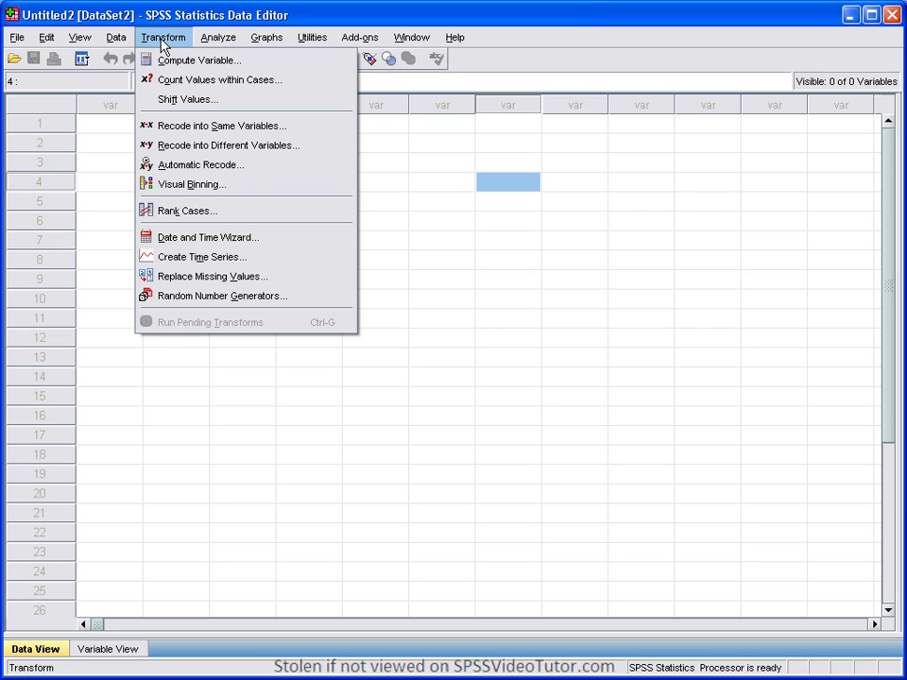
mouse_move(219, 39)
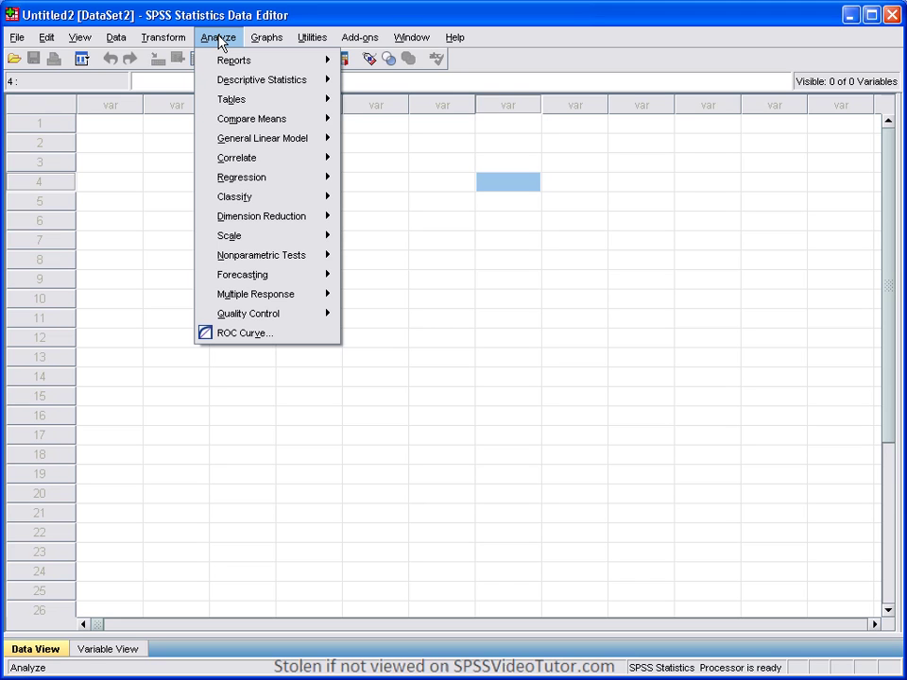
mouse_move(257, 40)
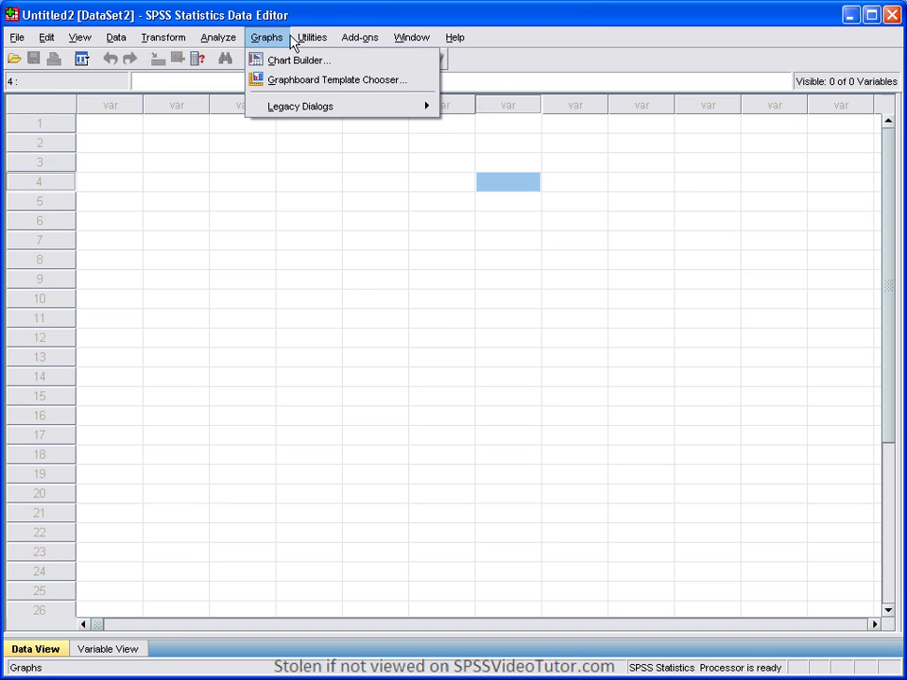
mouse_move(302, 40)
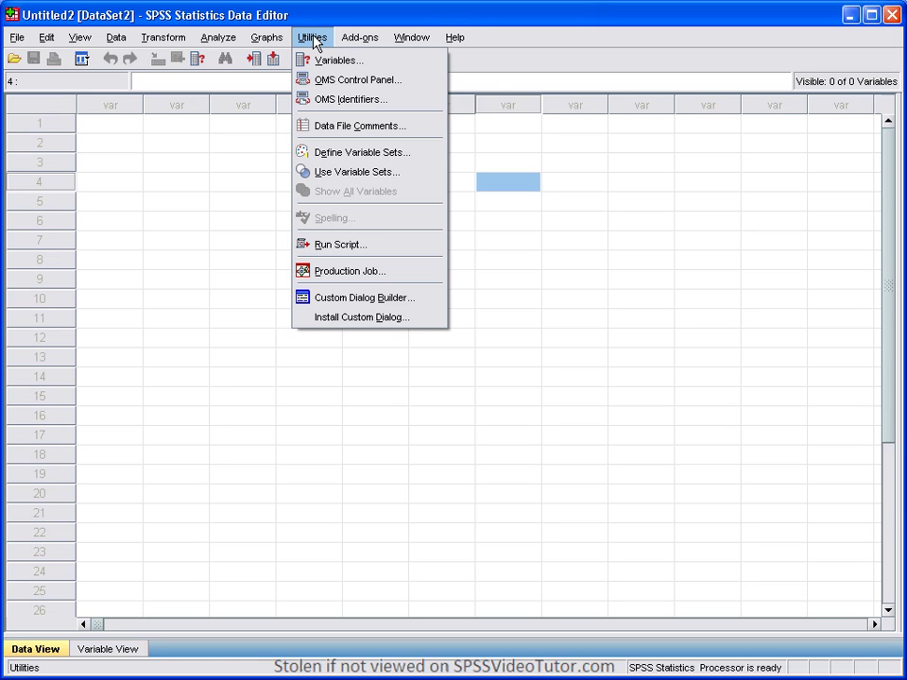
mouse_move(355, 37)
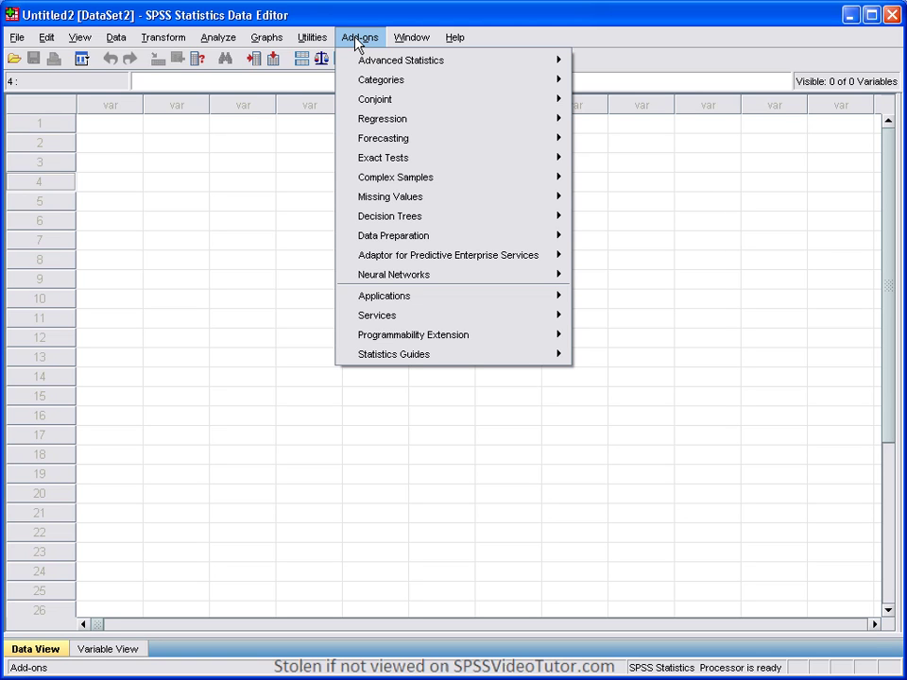
- Switch between the world95.sav and empty Untitled2 data windows through the Window menu
mouse_move(395, 44)
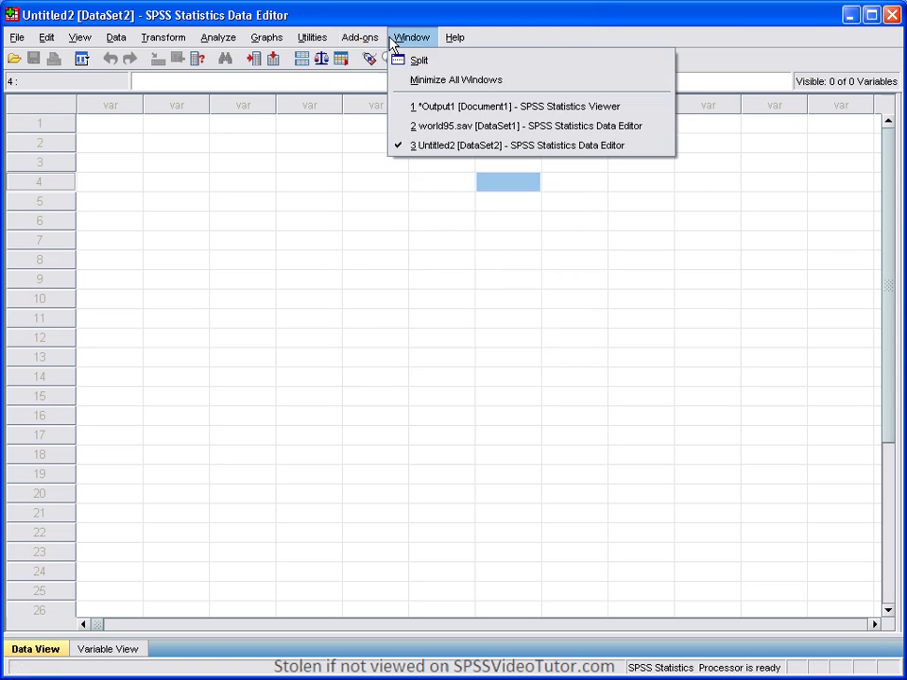
click(458, 127)
click(412, 35)
click(461, 145)
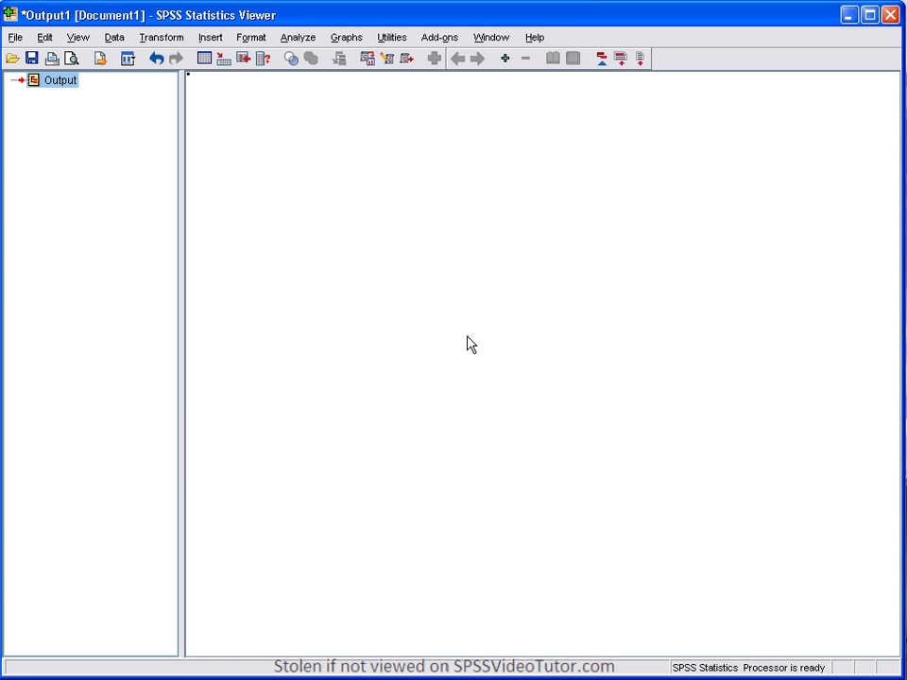
click(492, 37)
- In world95.sav, start Frequencies and add average female life expectancy (lifeexpf) as the variable
click(527, 107)
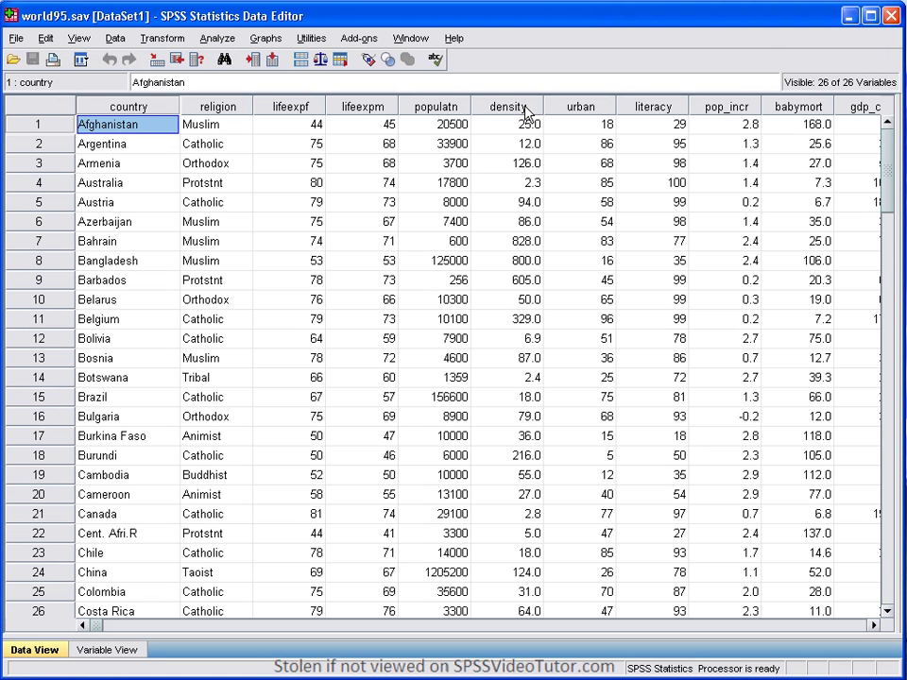
click(217, 39)
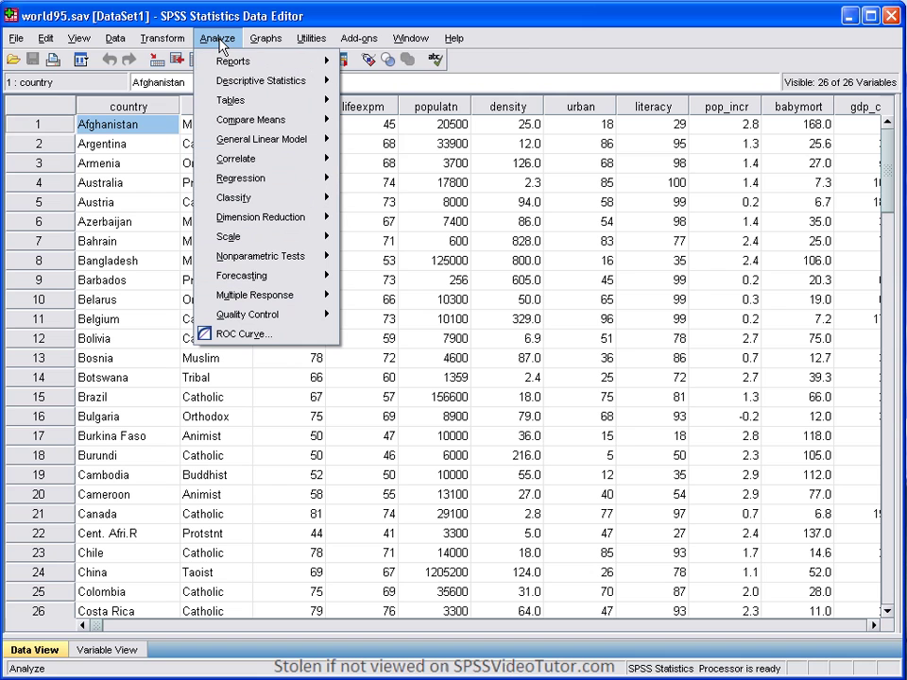
mouse_move(227, 80)
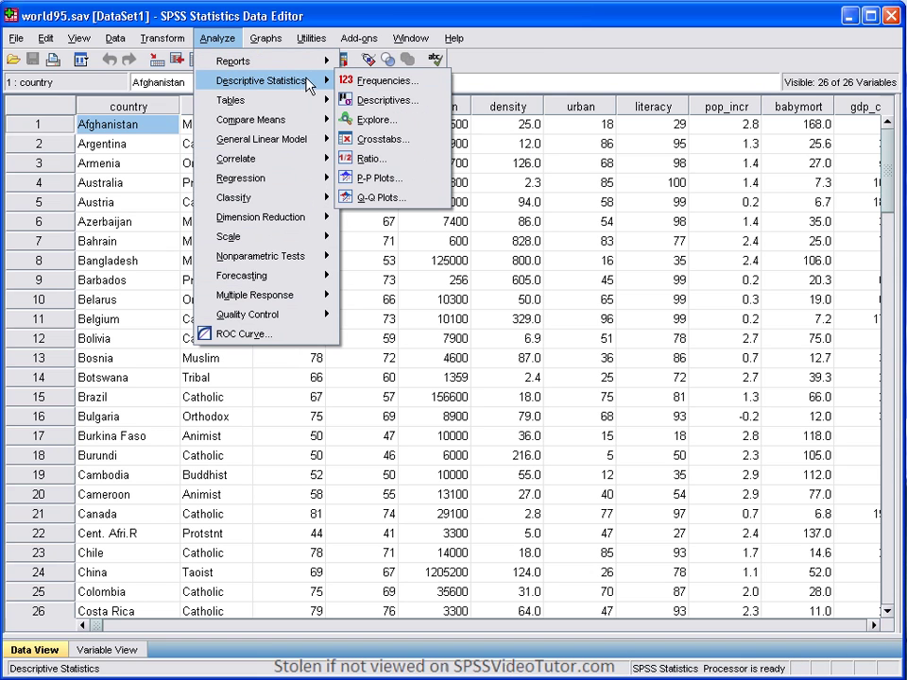
click(378, 81)
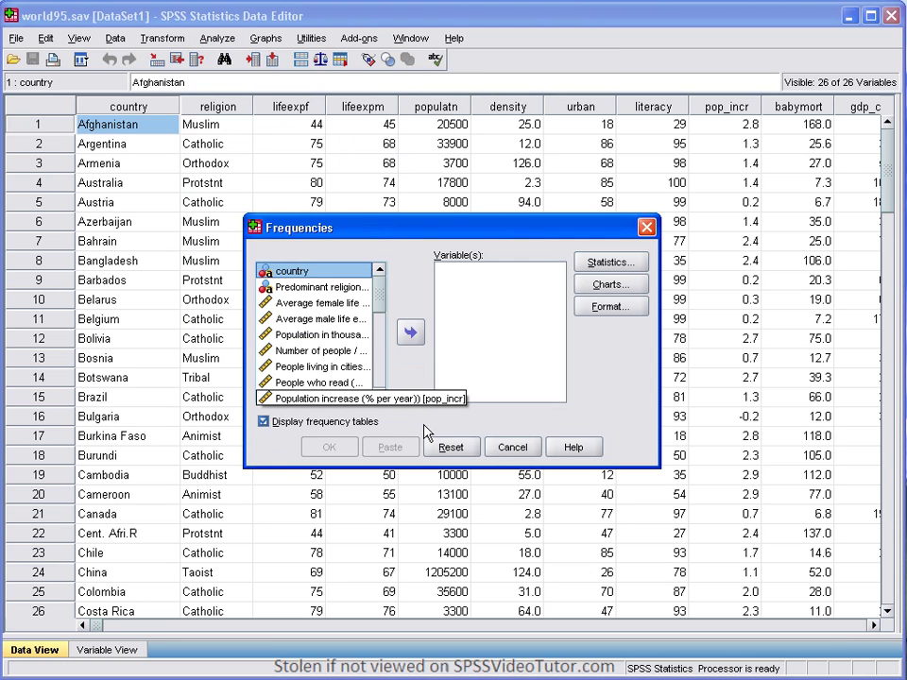
click(312, 304)
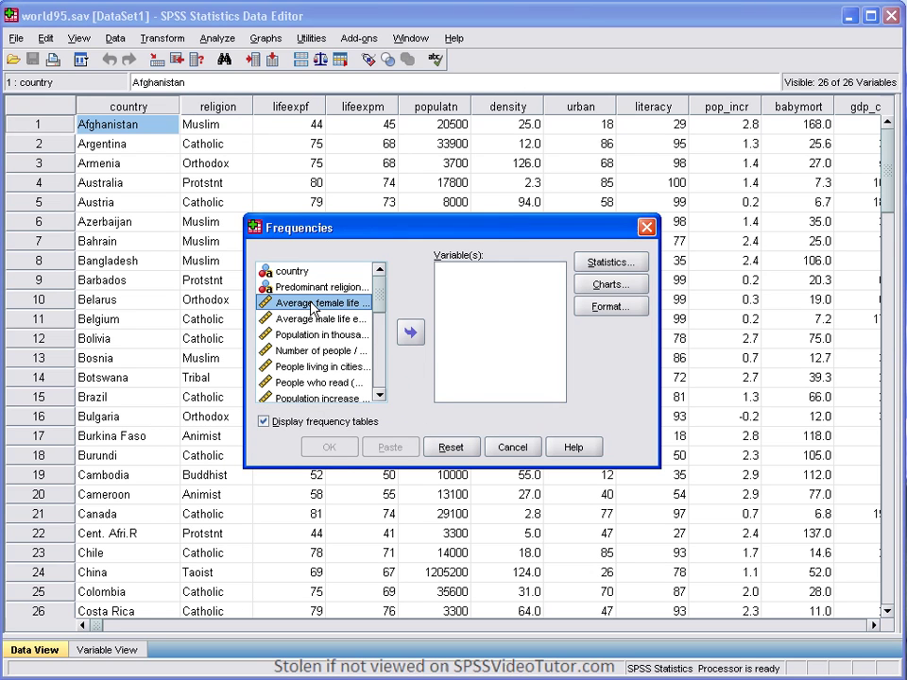
click(410, 338)
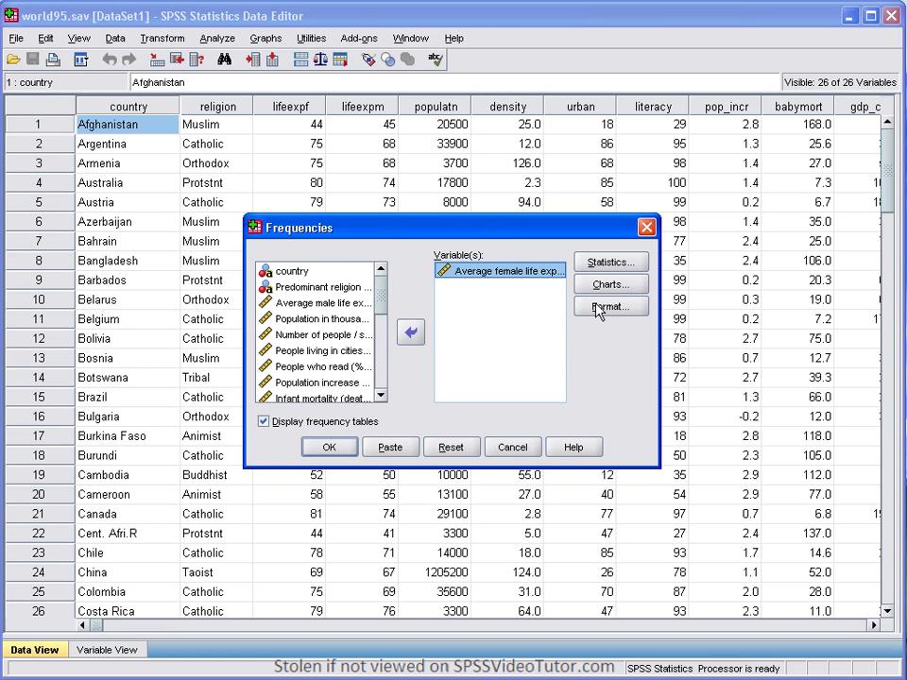
- Request mean, median, mode and bar charts, then run the frequencies analysis
click(610, 266)
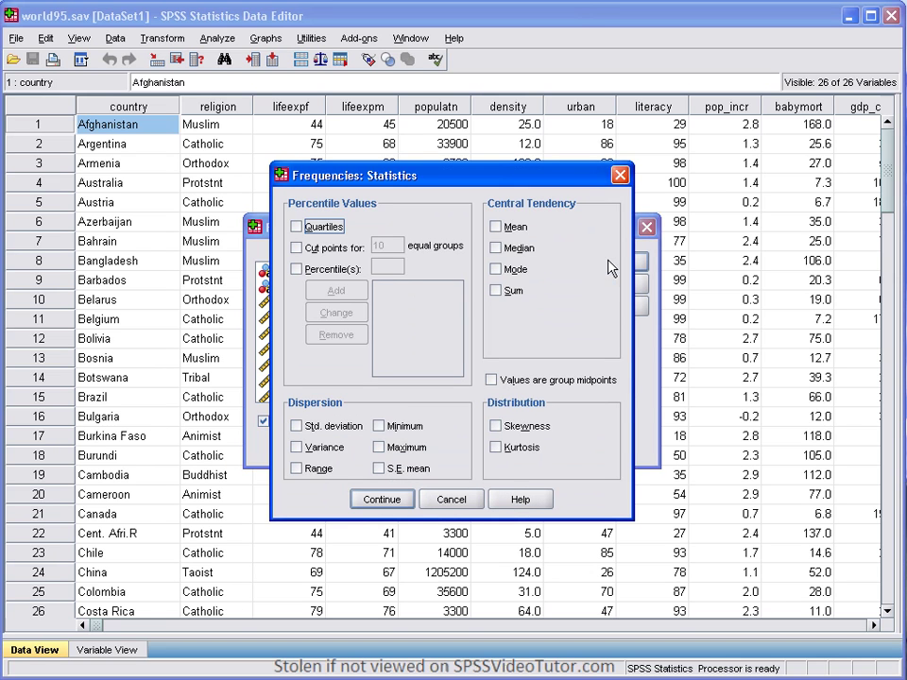
click(514, 229)
click(516, 249)
click(518, 269)
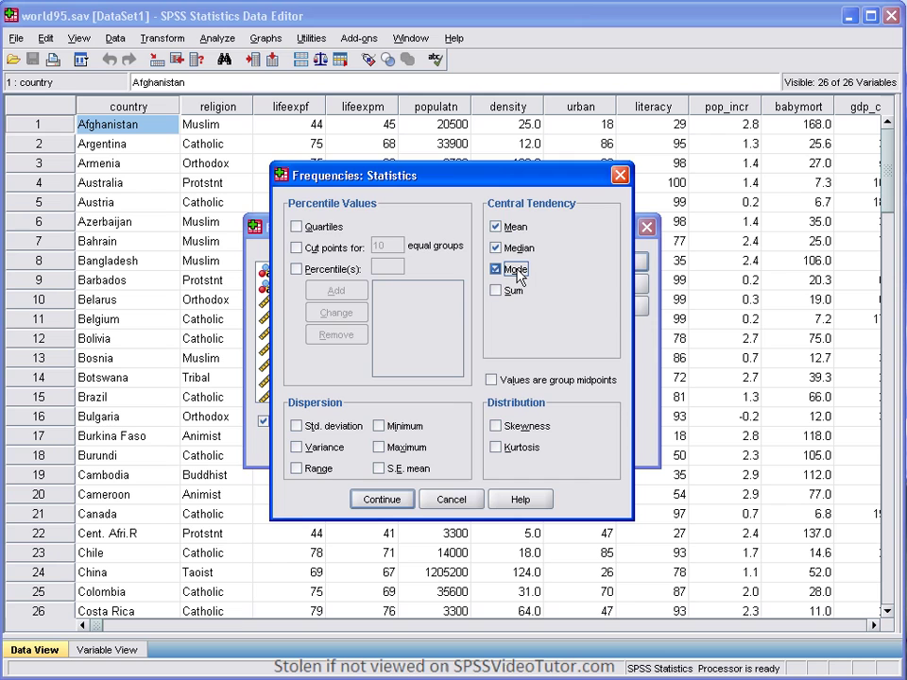
click(405, 506)
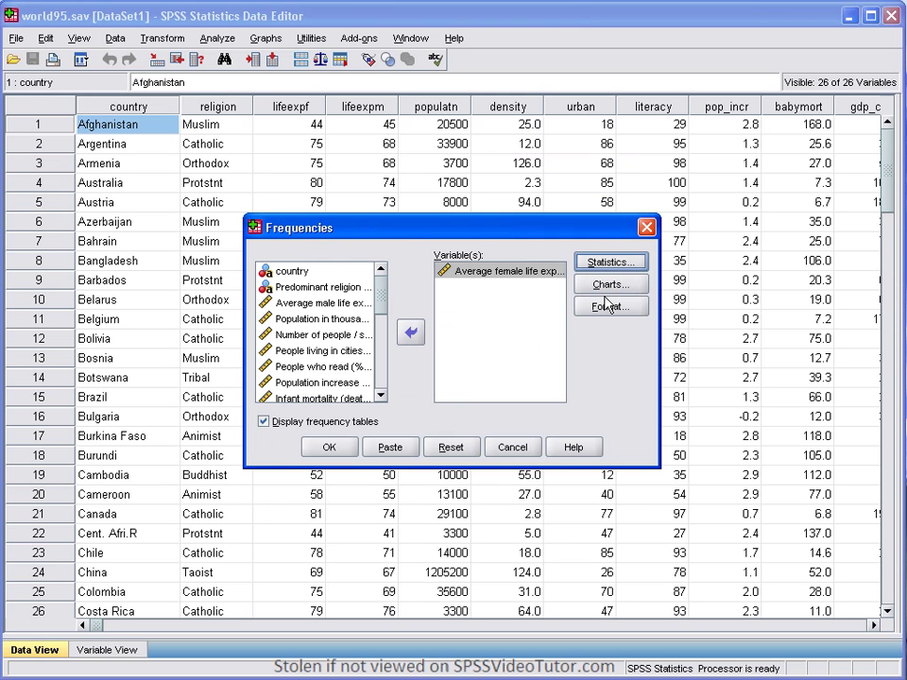
click(609, 286)
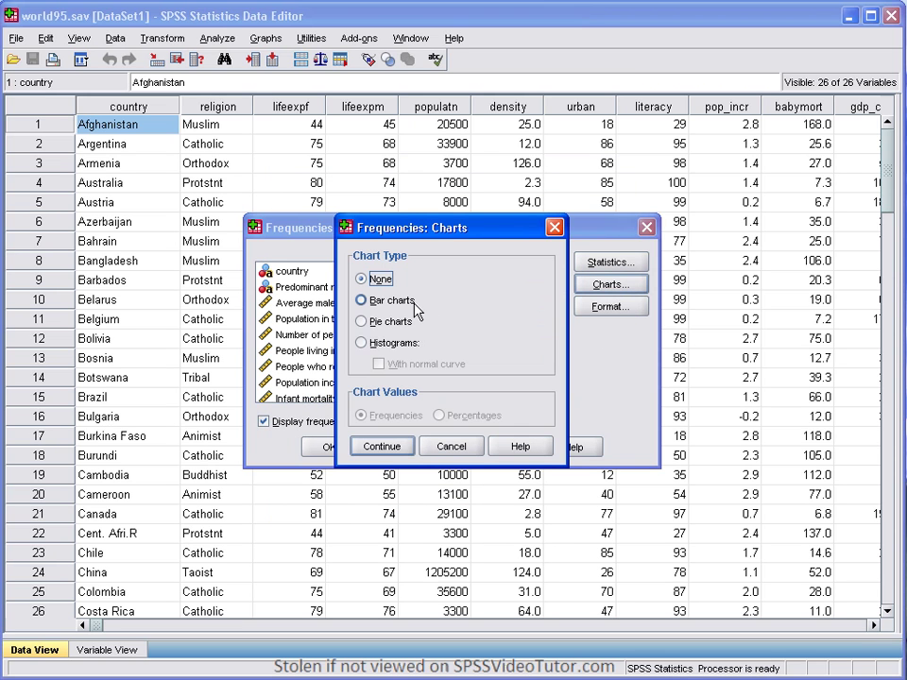
click(391, 301)
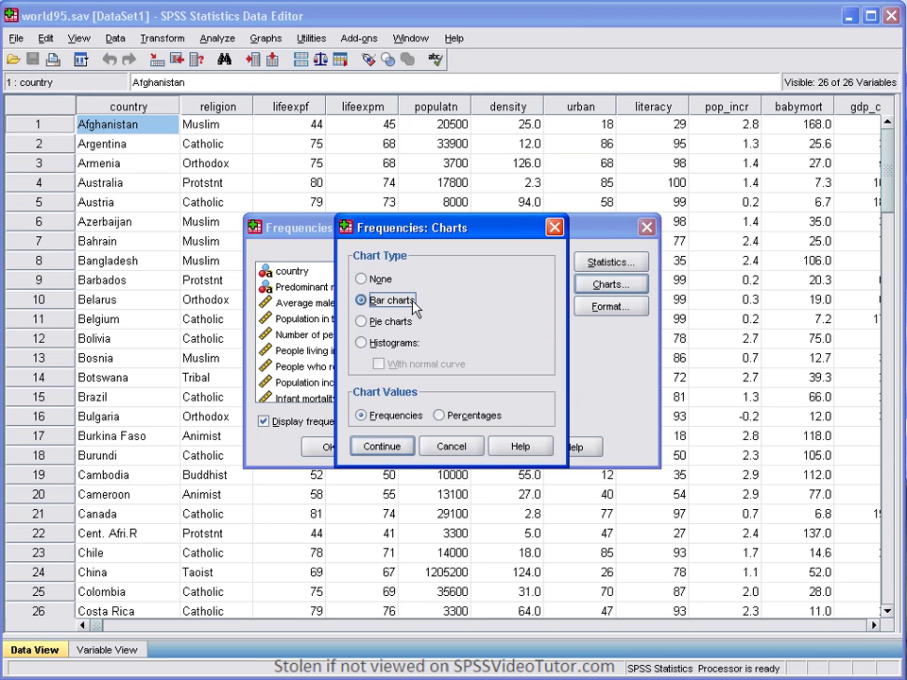
click(402, 448)
click(348, 453)
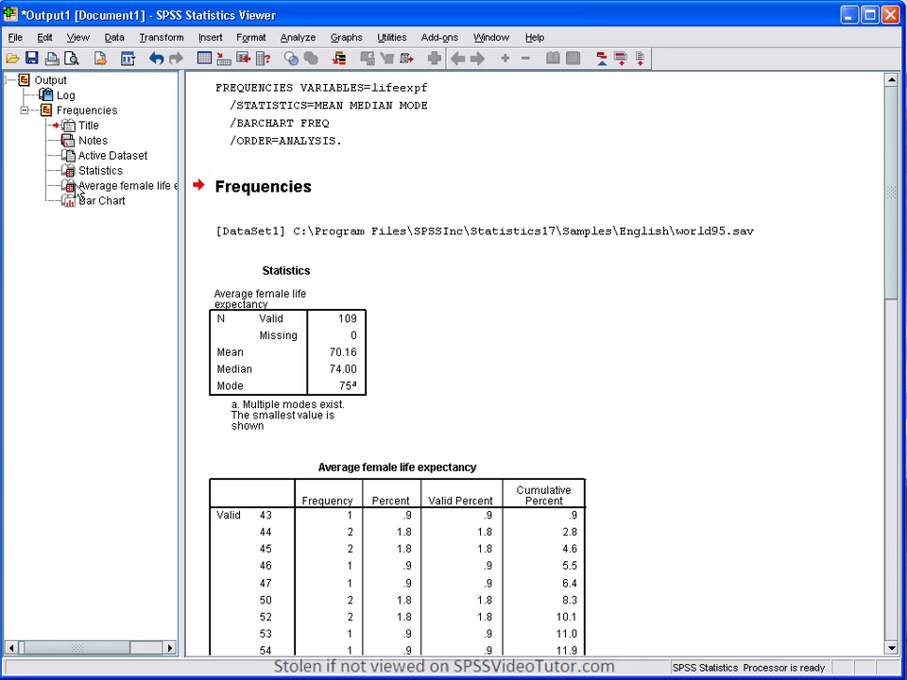
- Jump through the output outline to the Bar Chart, the frequency table, then the Statistics table
click(106, 204)
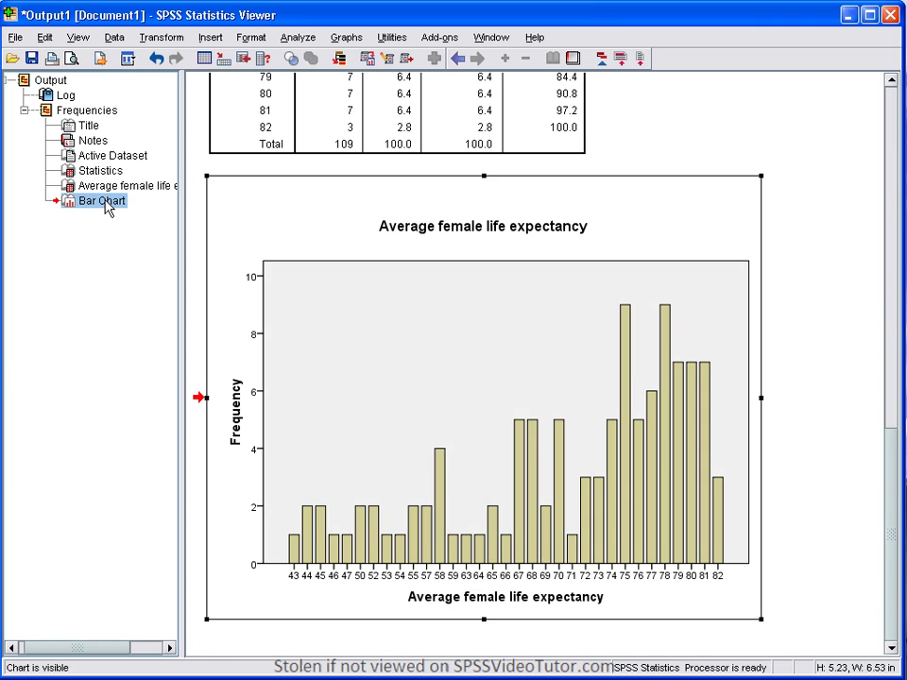
click(102, 188)
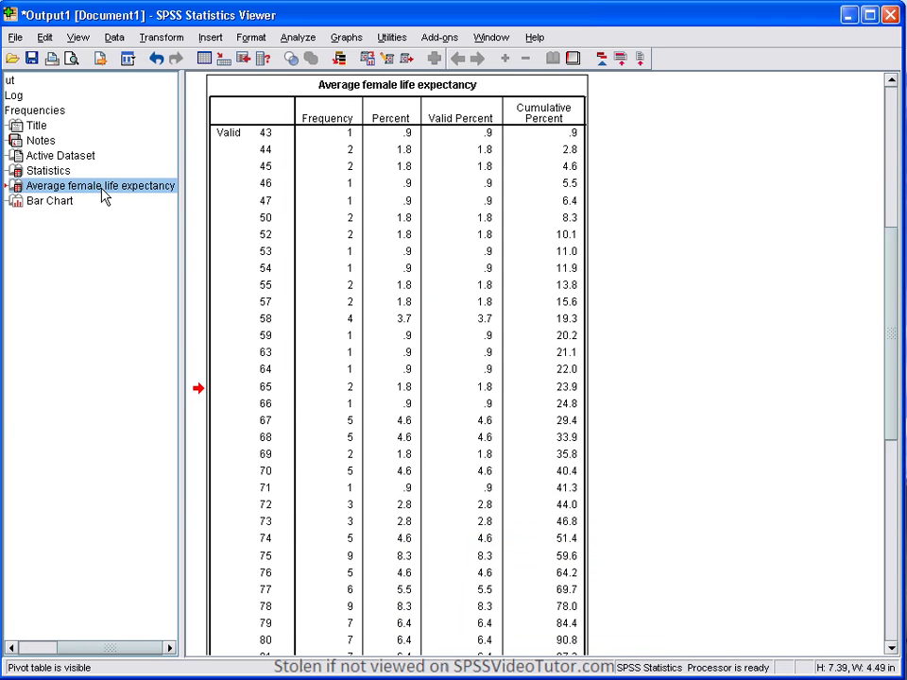
click(49, 171)
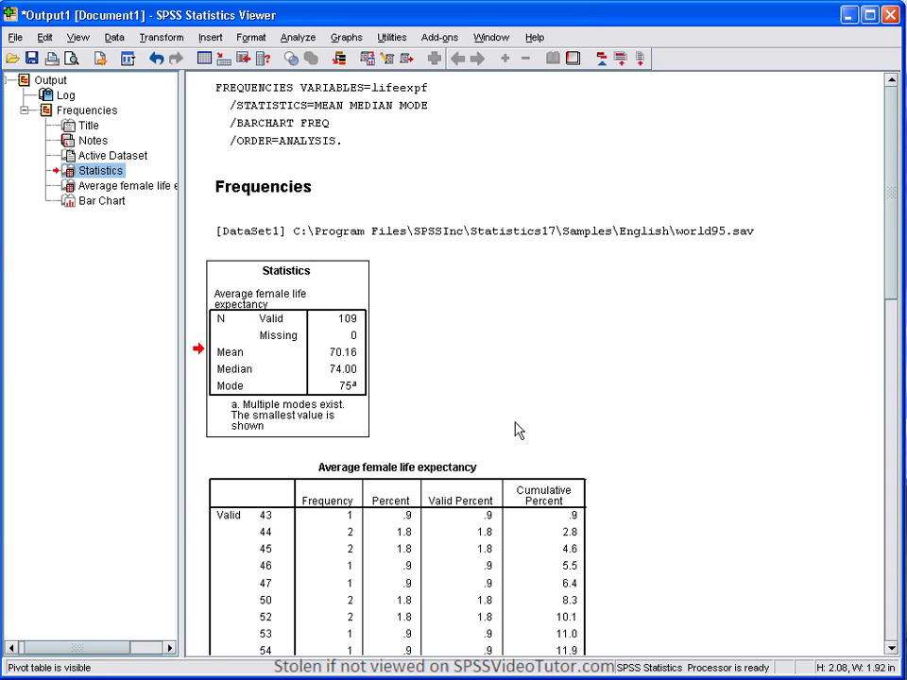
click(378, 135)
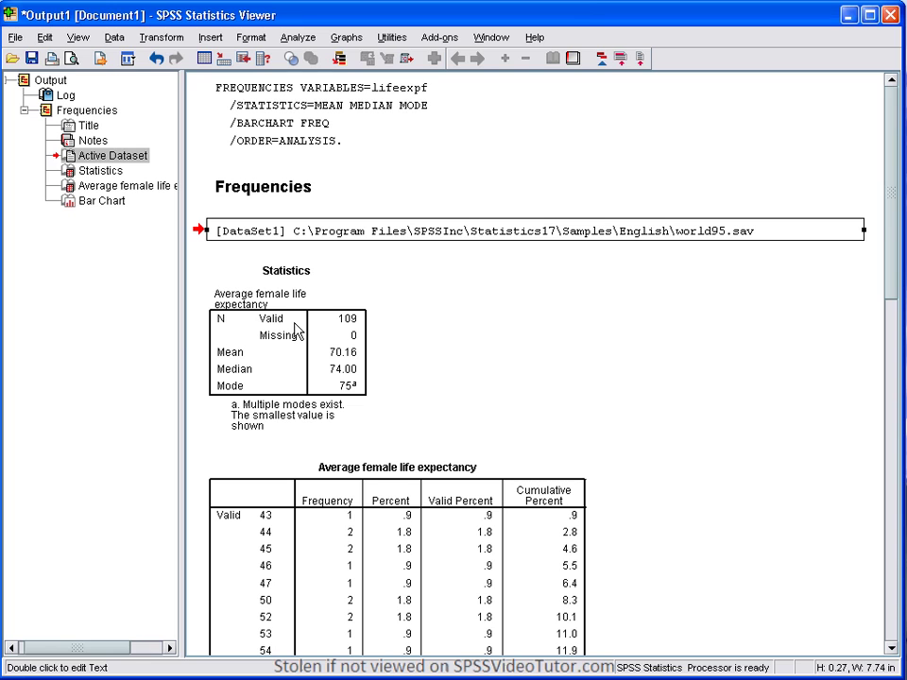
click(296, 330)
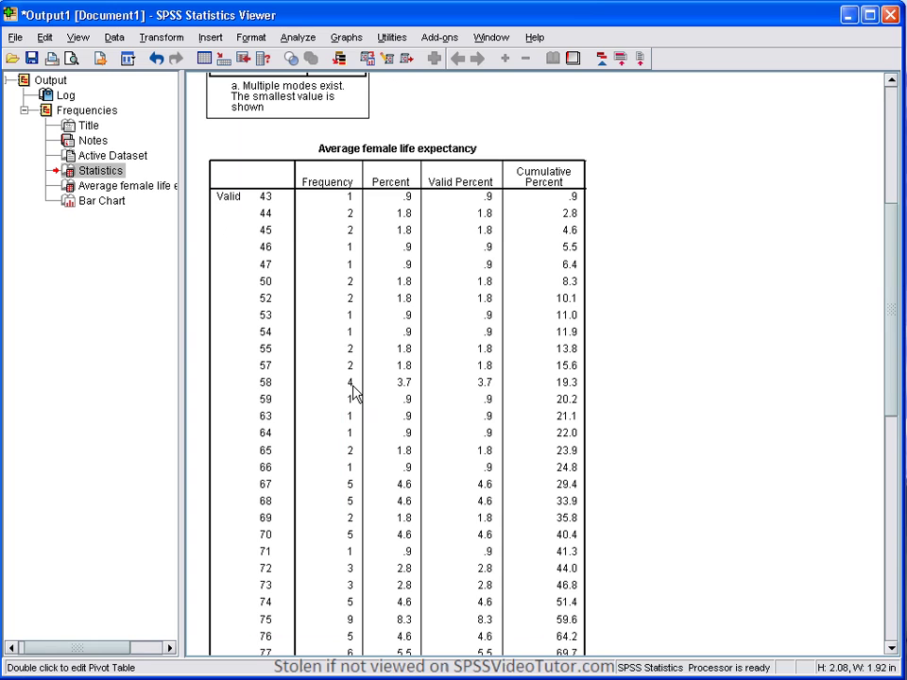
- Scroll the output and select the female life expectancy frequency table node in the outline
scroll(352, 392, up, 1)
scroll(353, 392, down, 1)
key(Down)
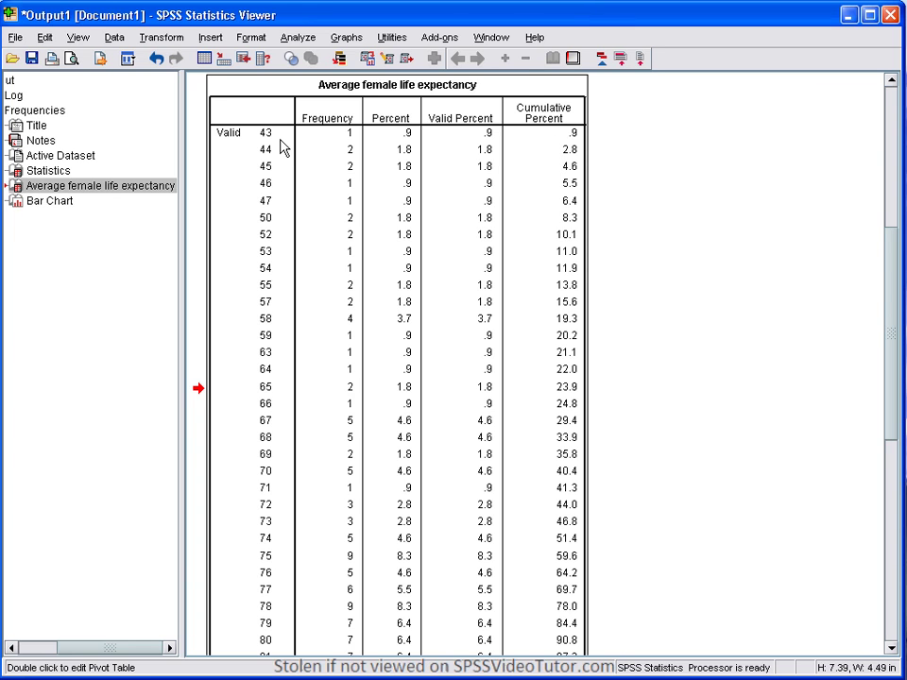
- Scroll down past the frequency table's end at 82 to the life expectancy bar chart
scroll(281, 147, down, 3)
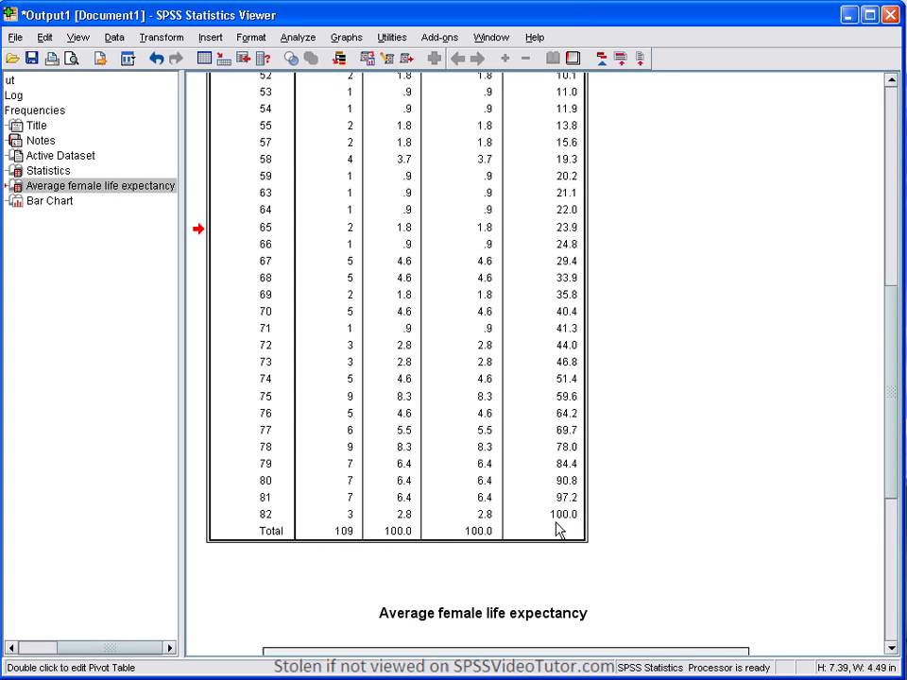
scroll(557, 531, down, 6)
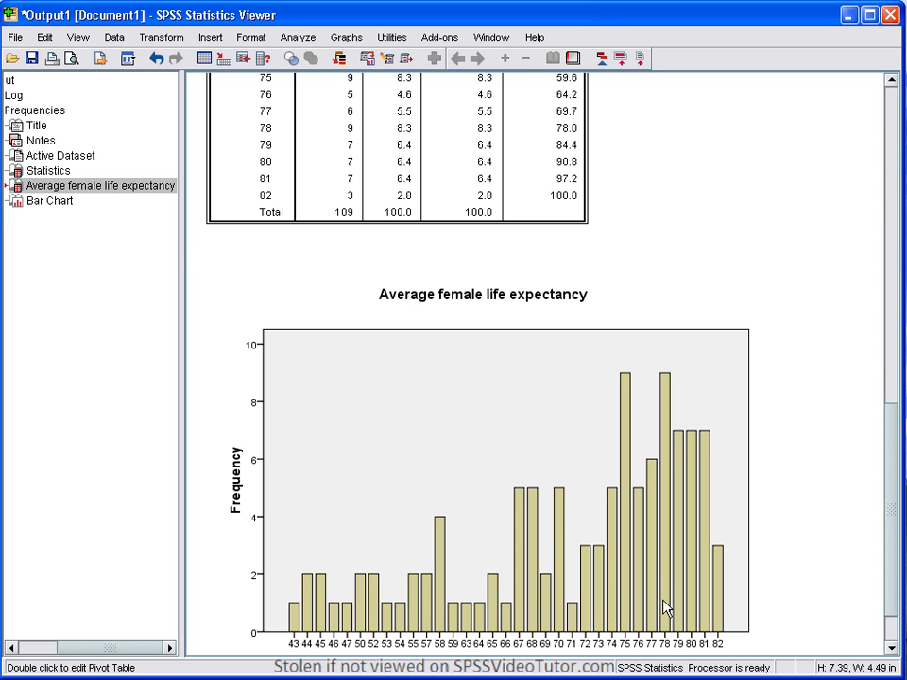
scroll(410, 512, up, 10)
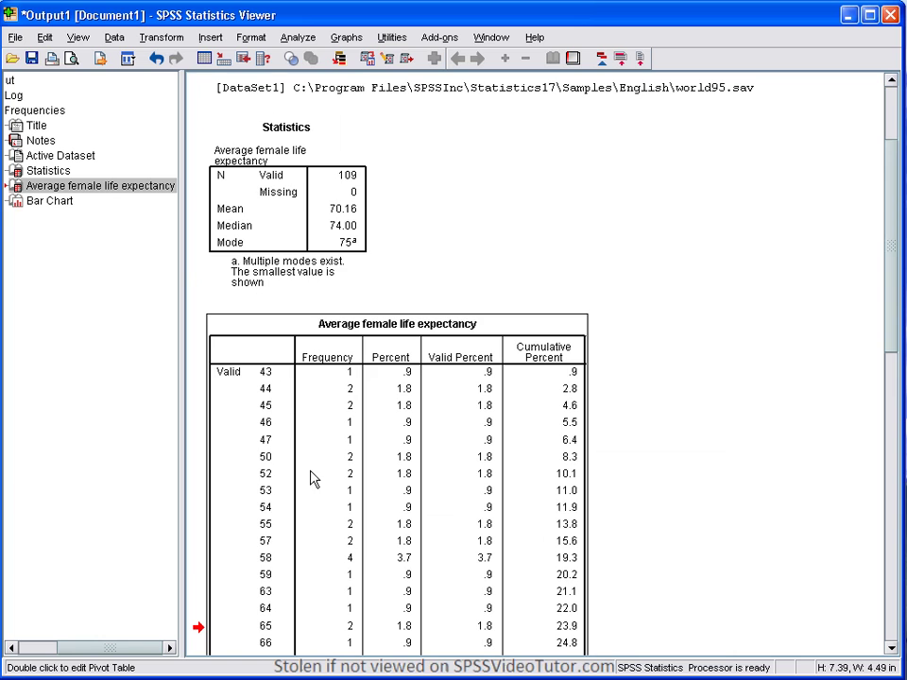
scroll(340, 416, down, 7)
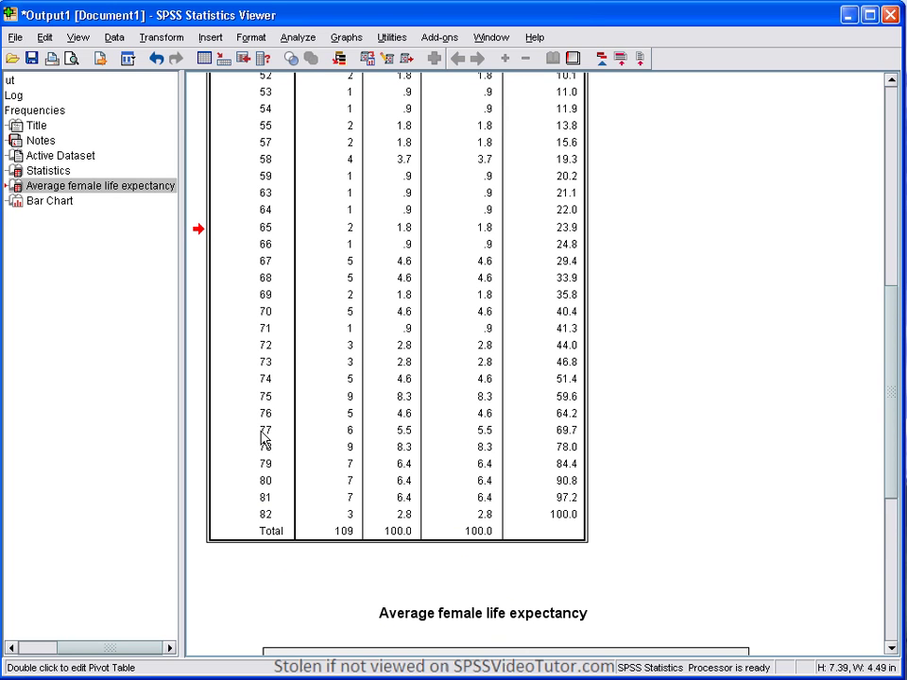
scroll(356, 526, down, 5)
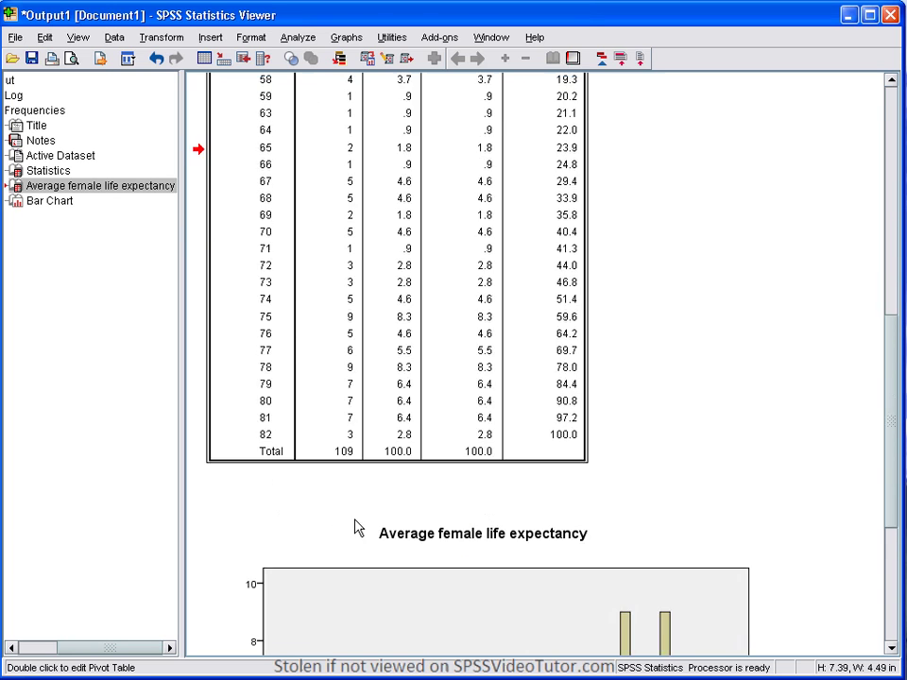